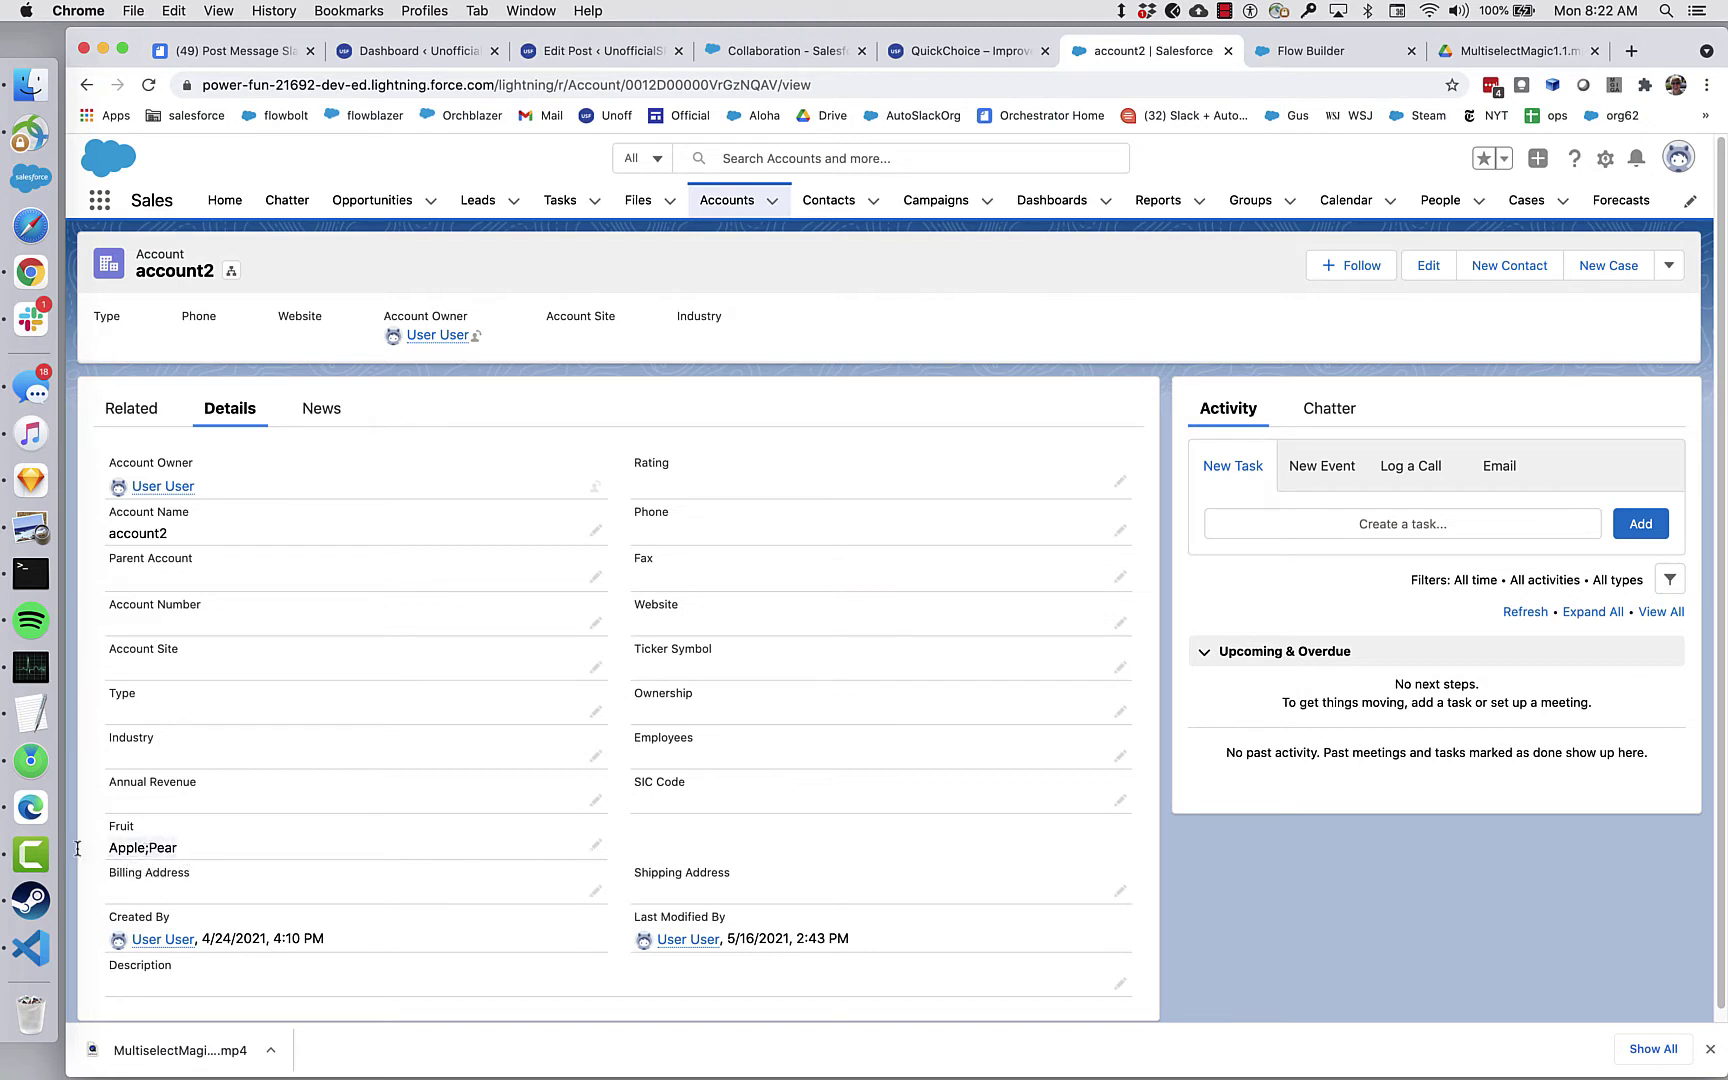
Edit account2's Fruit field, moving Strawberry and Rasberry into the chosen values with Apple and Pear.
left_click(595, 845)
scroll(505, 830, "down", 5)
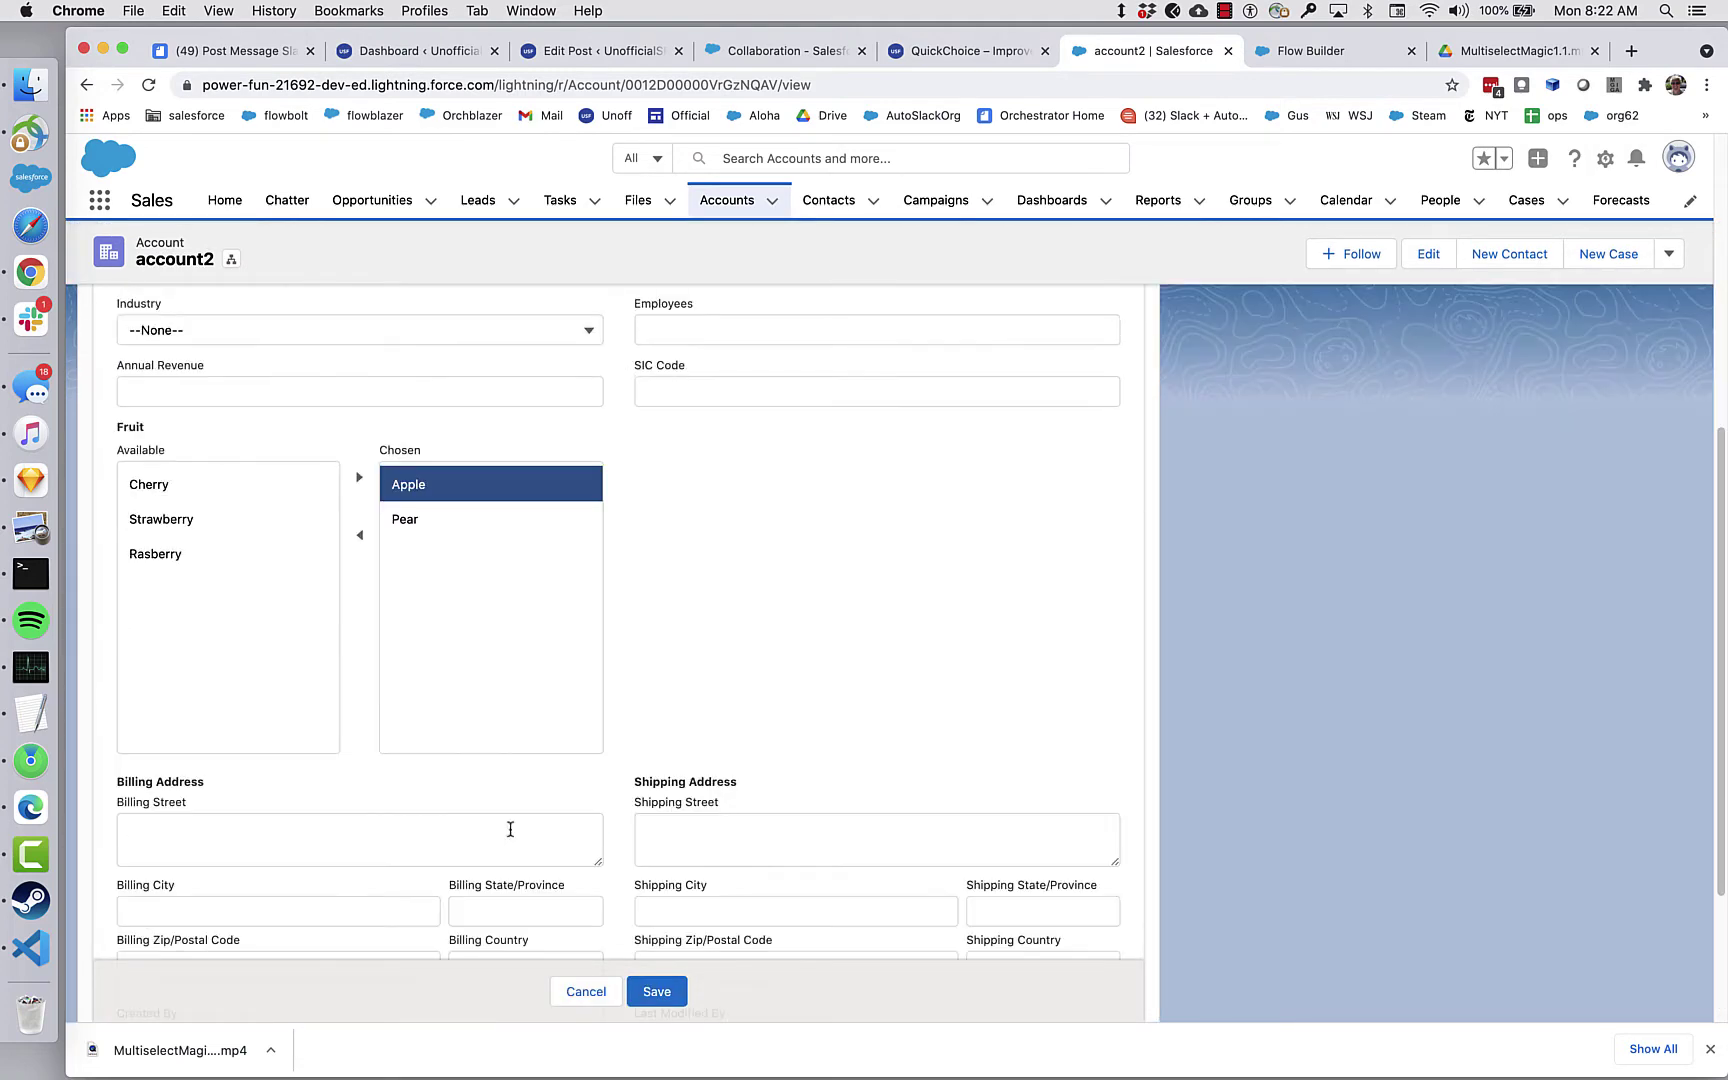
left_click(231, 512)
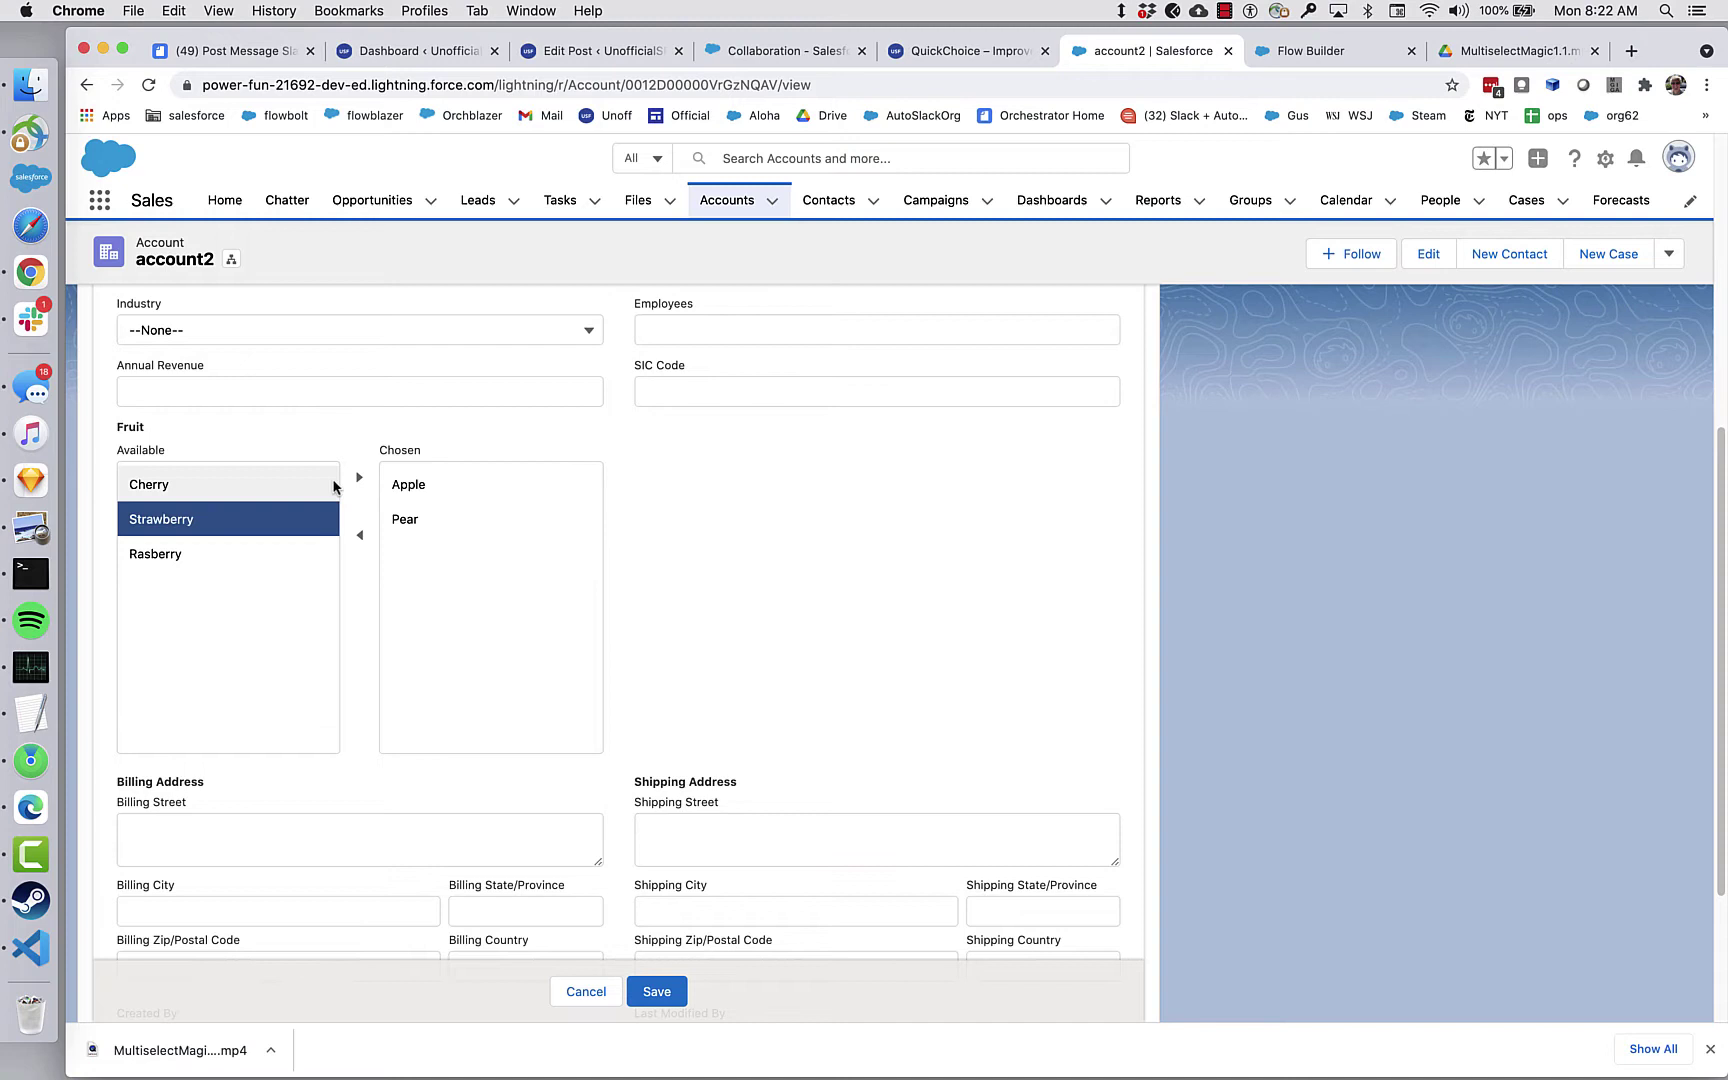
left_click(359, 477)
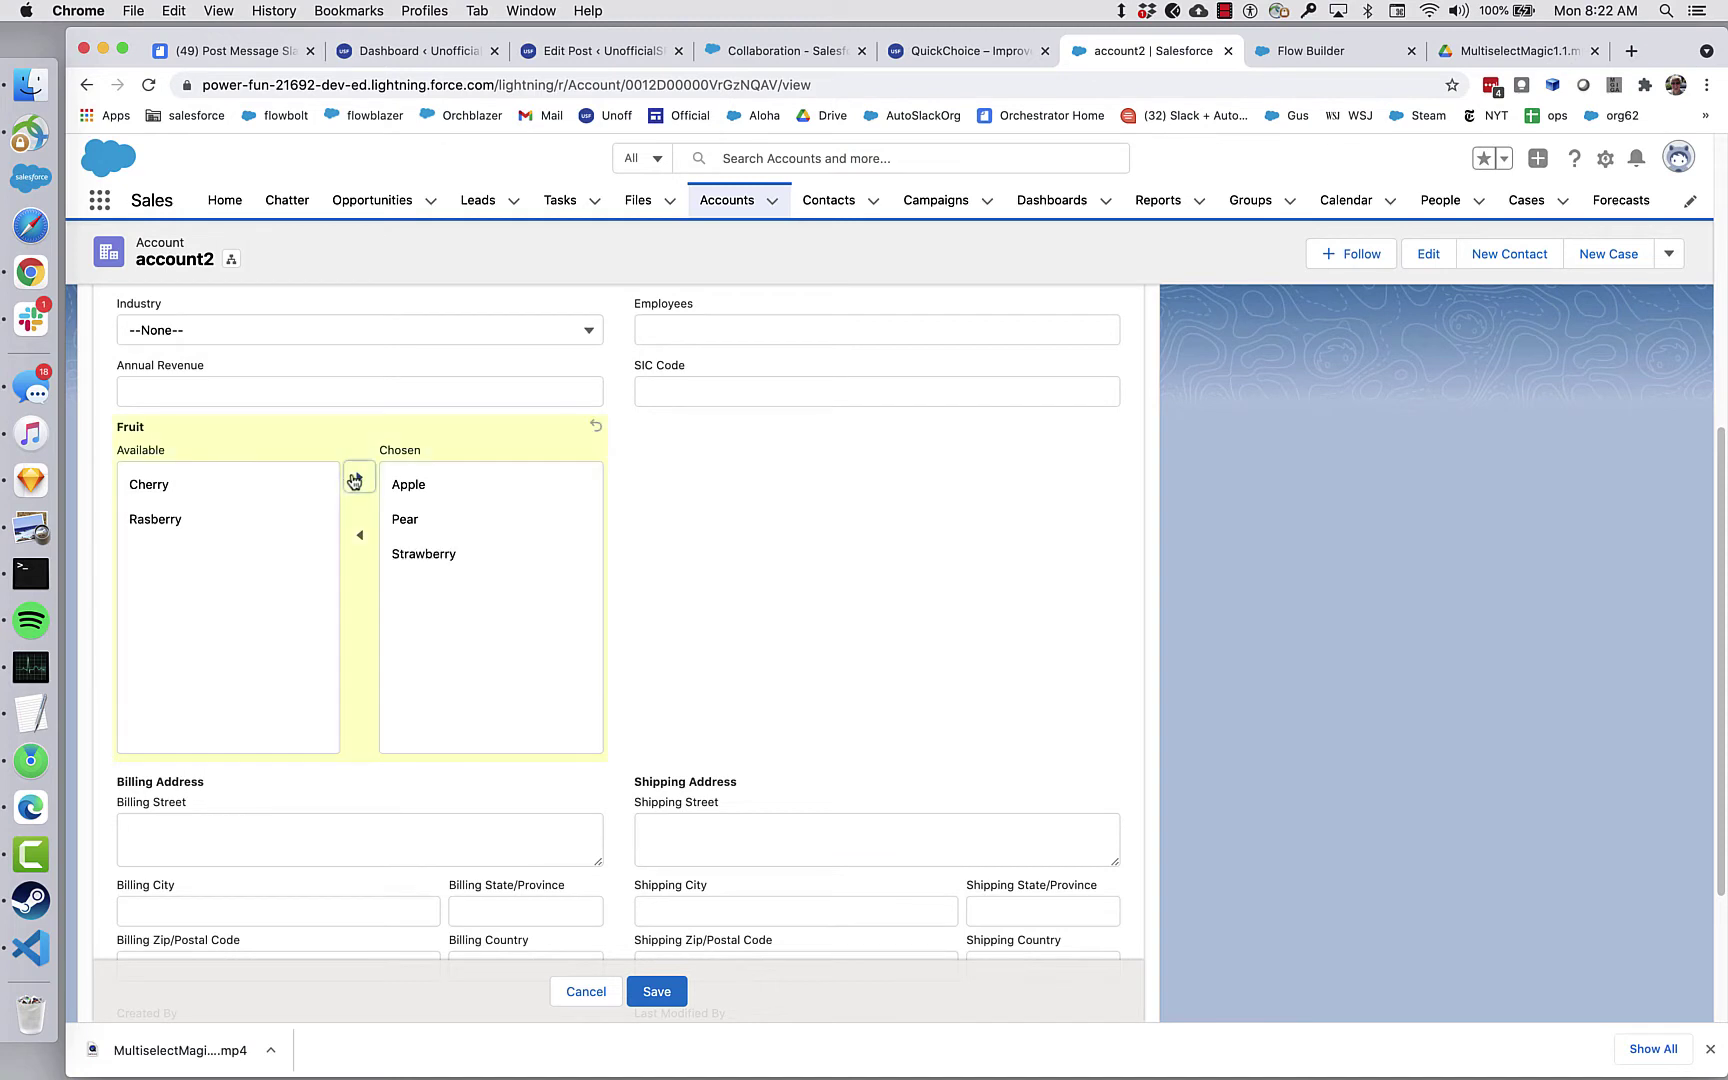
left_click(178, 520)
left_click(357, 479)
scroll(687, 783, "up", 5)
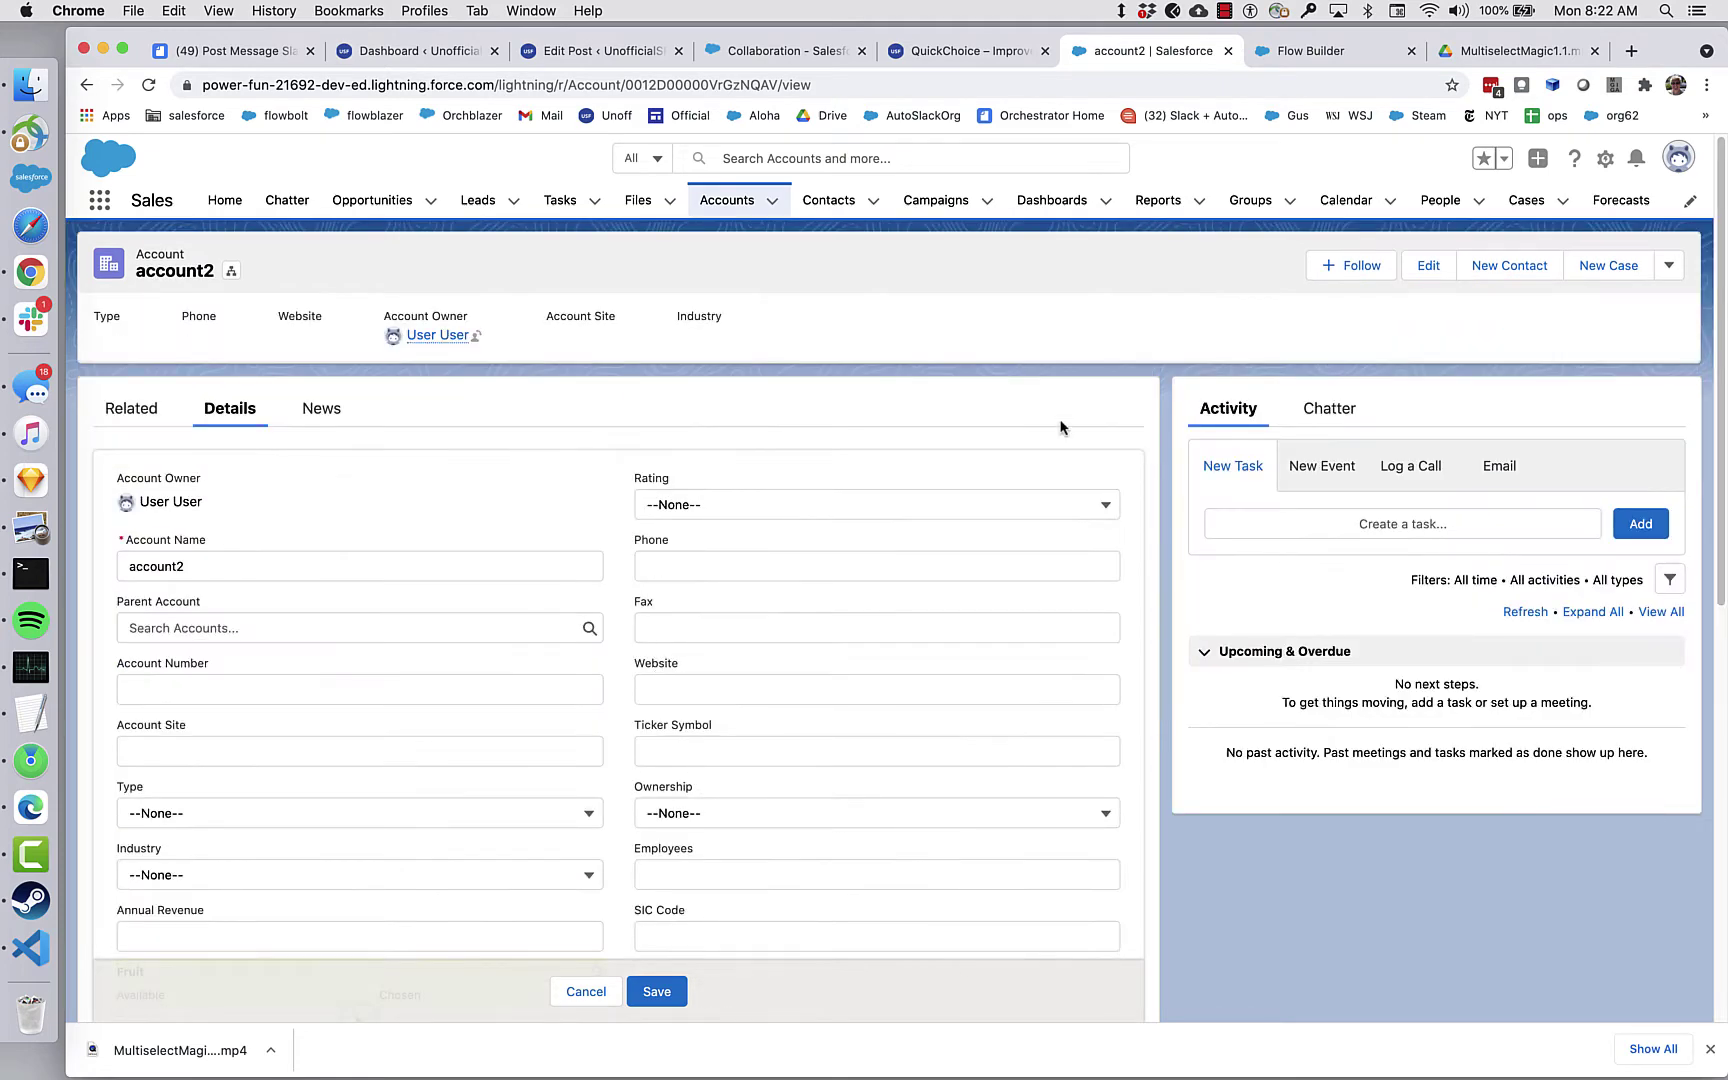
Inspect the Account Fruit field's five picklist values in Object Manager, then return to the Demo Flow Multiselect Magic flow.
left_click(1604, 159)
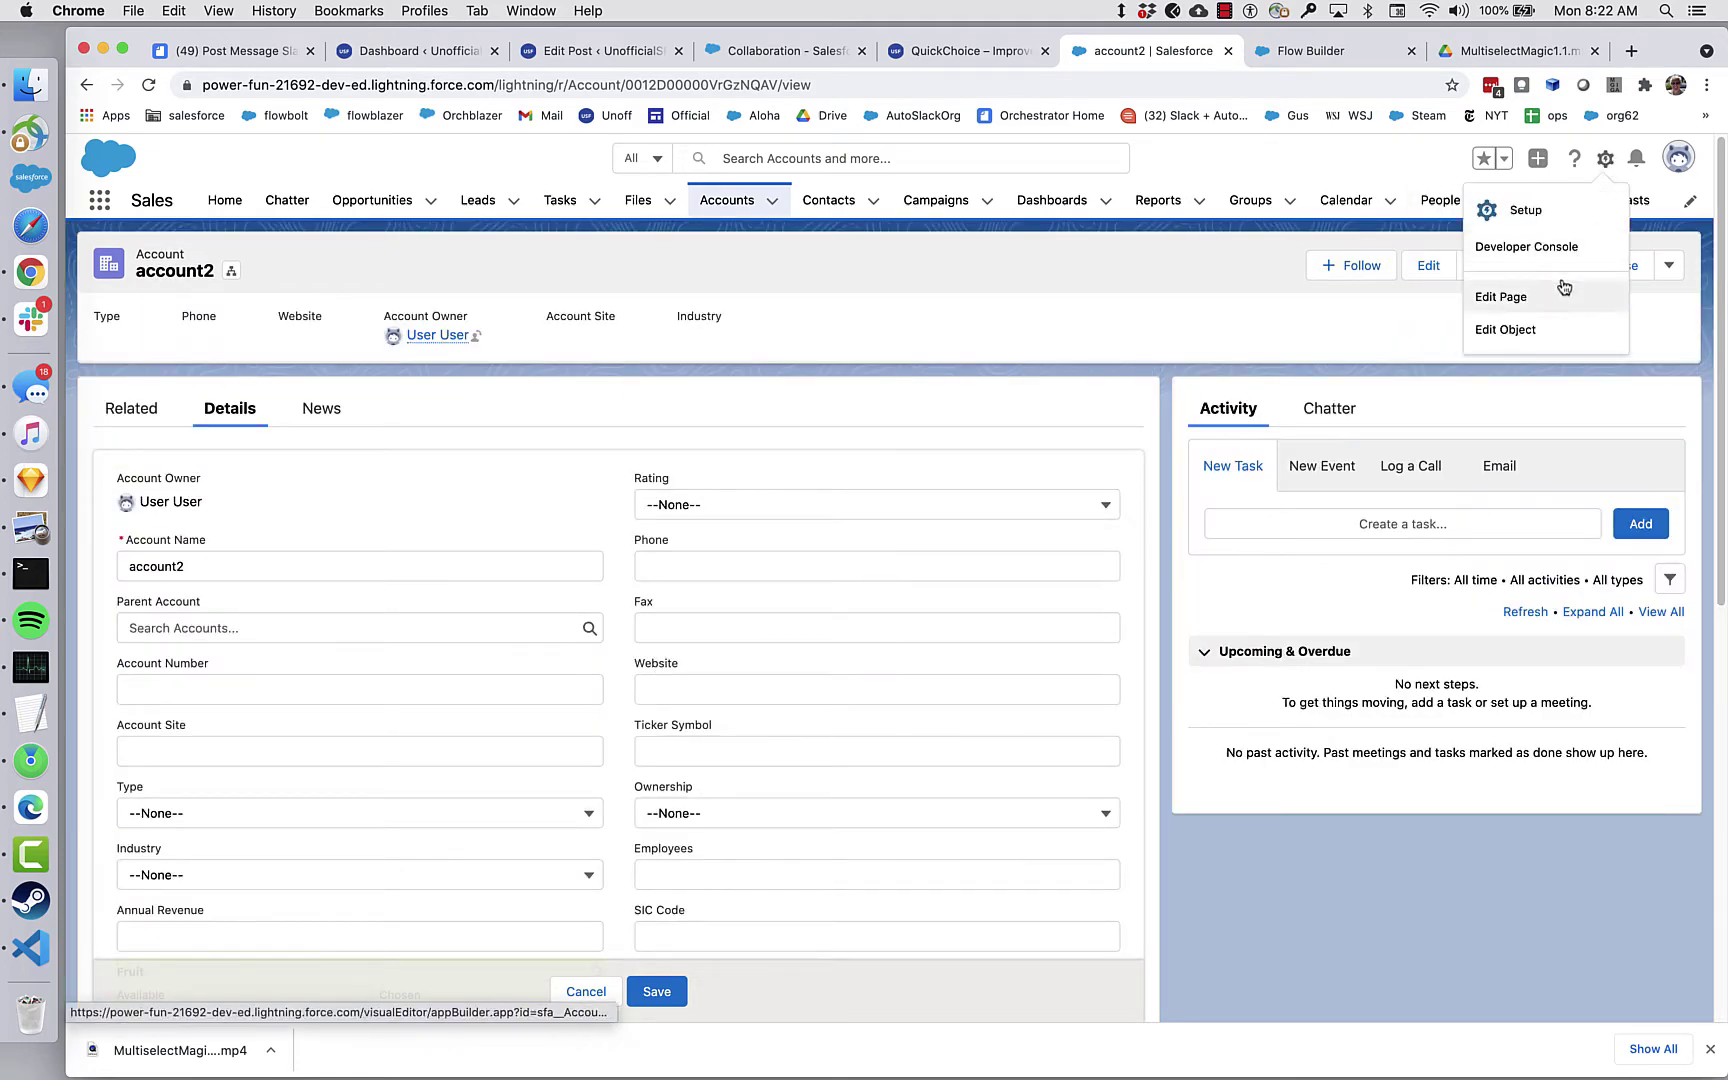
left_click(1518, 328)
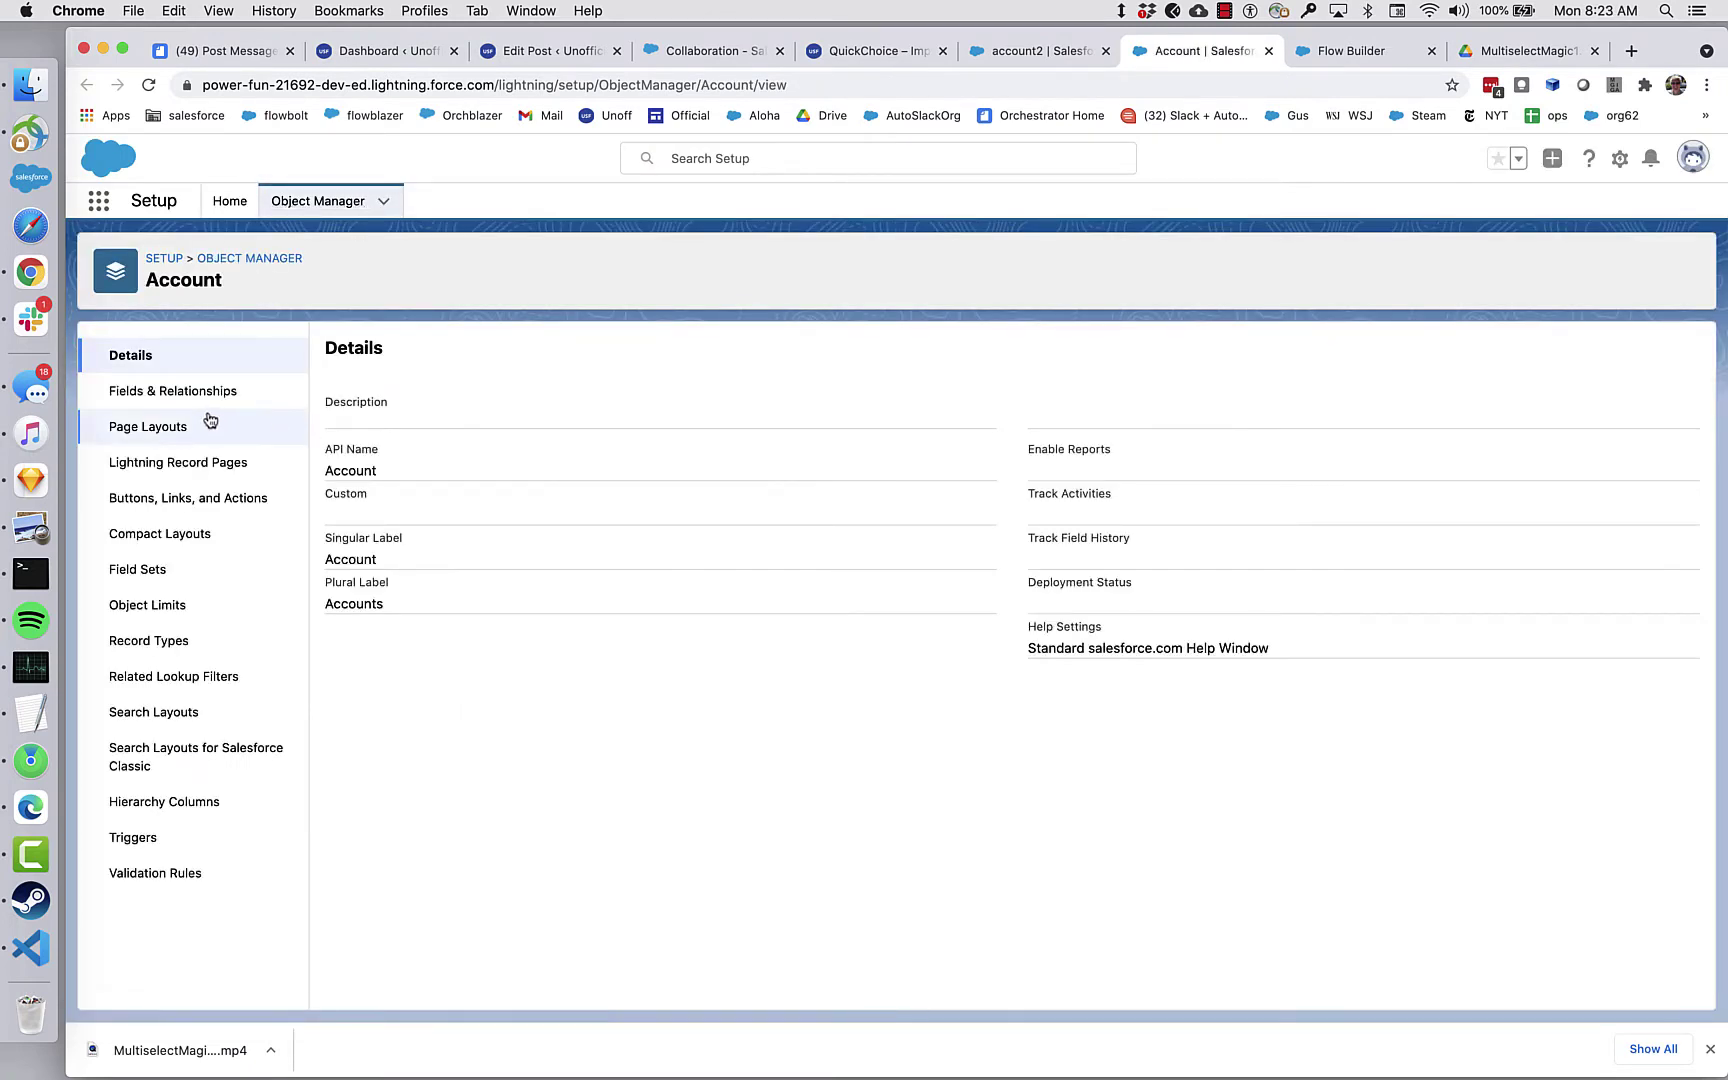
left_click(203, 392)
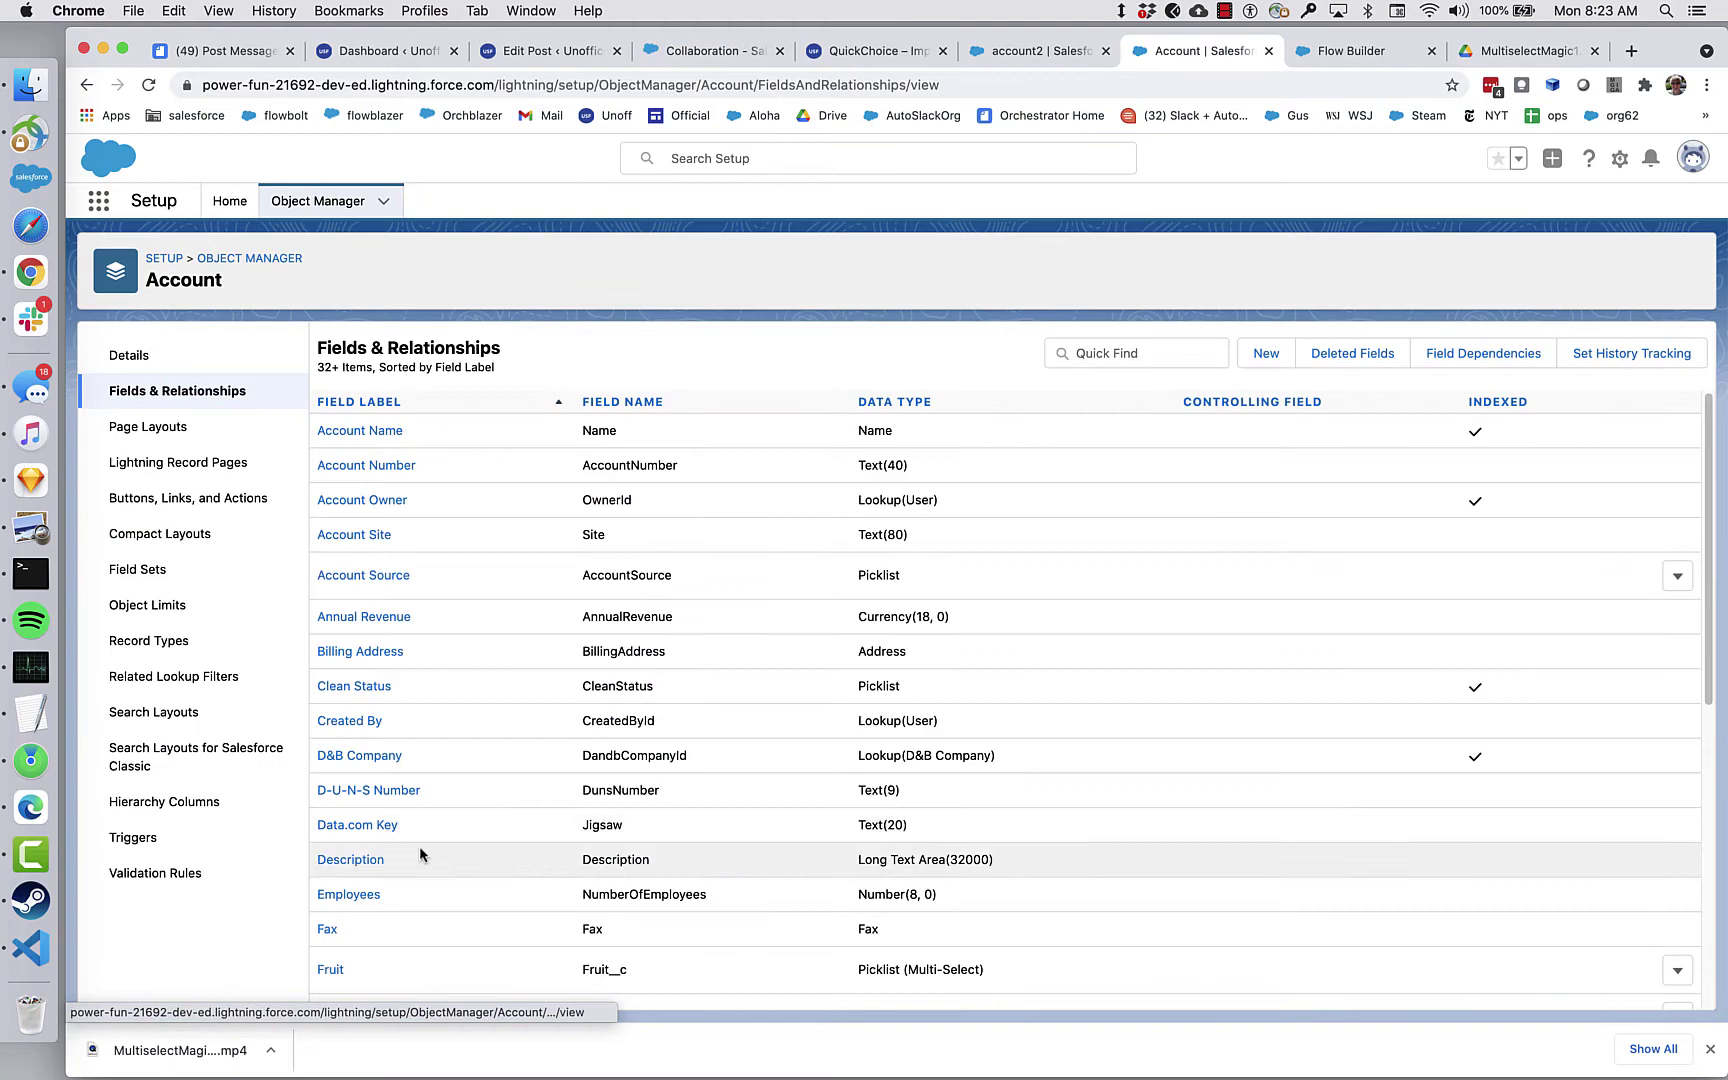
left_click(330, 968)
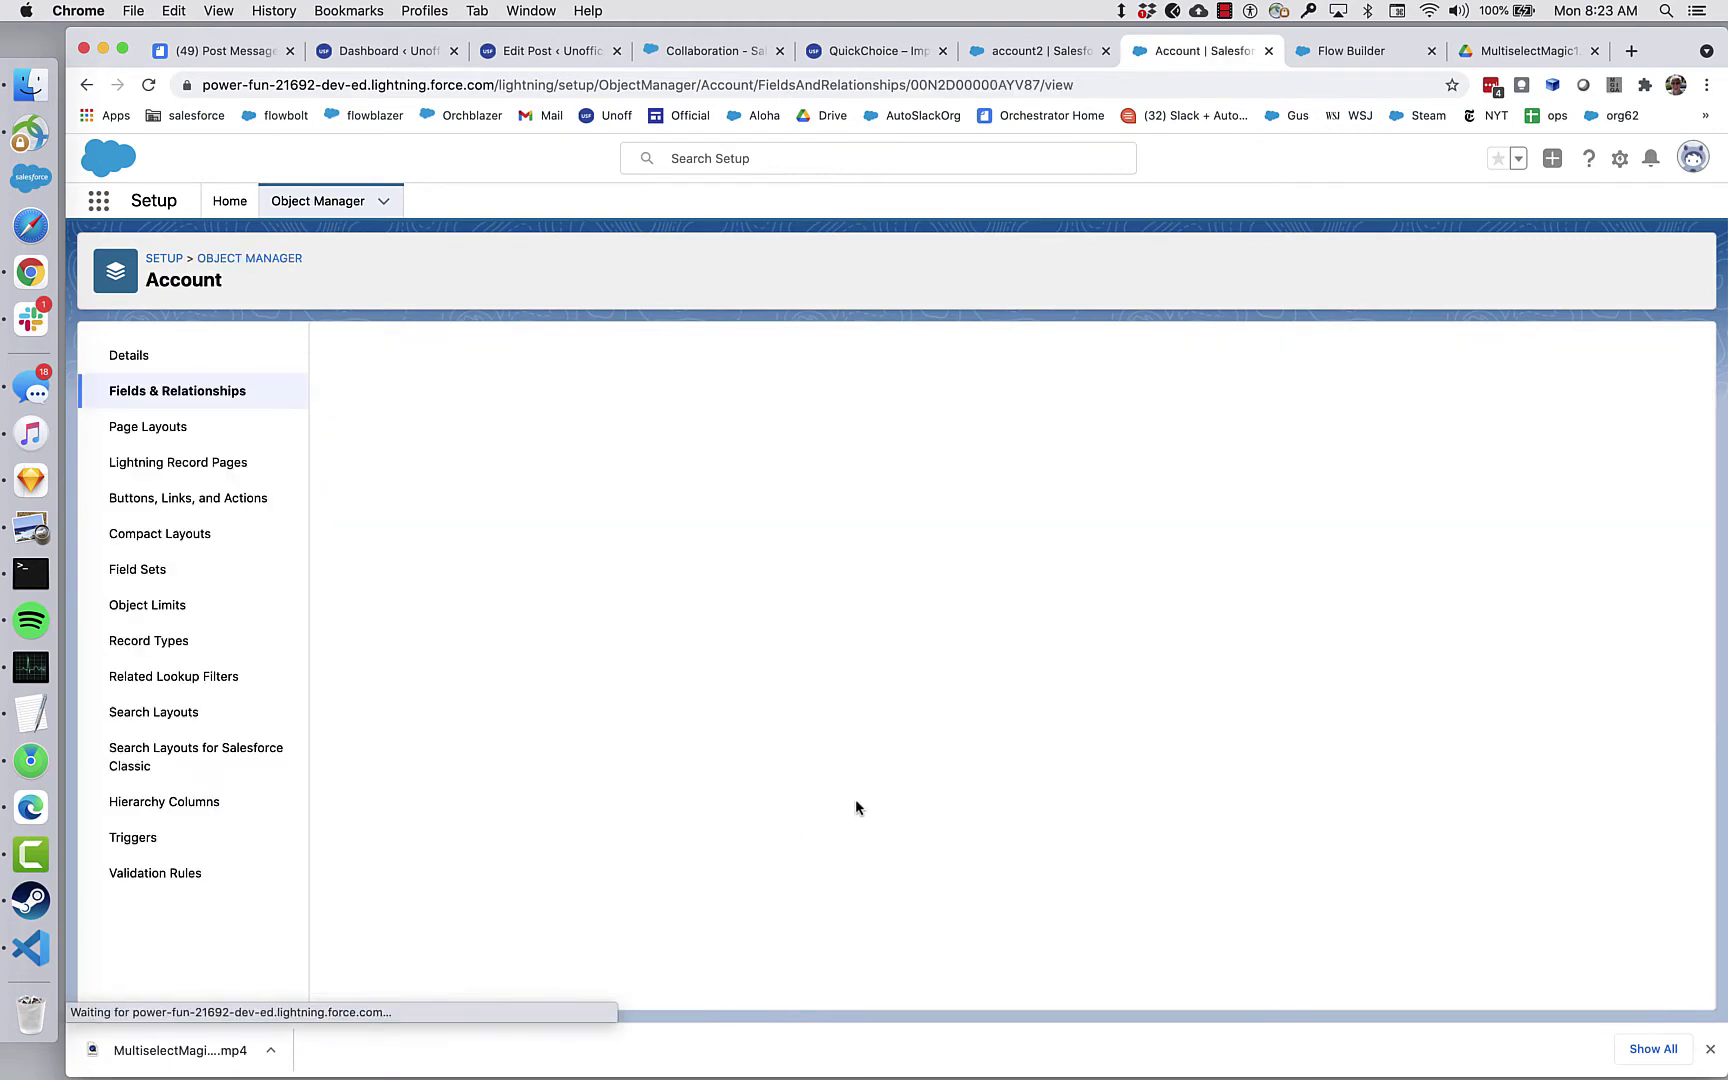
scroll(848, 820, "down", 5)
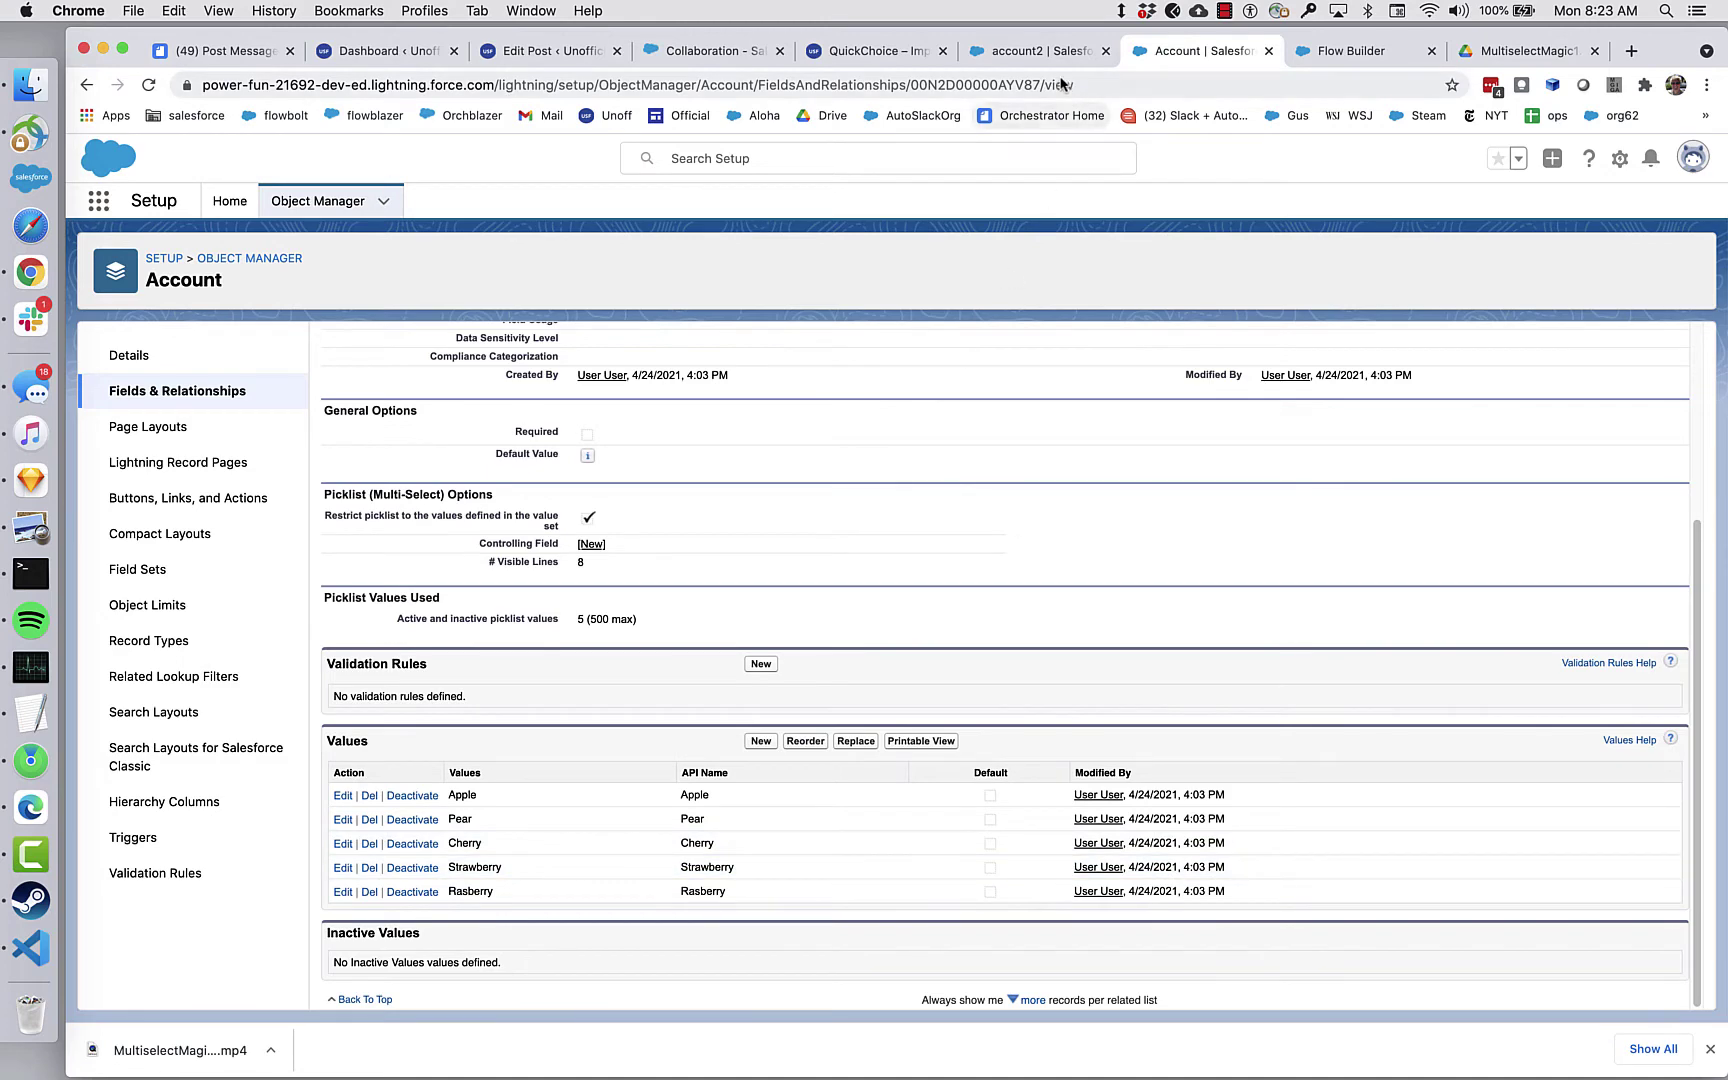
left_click(1330, 50)
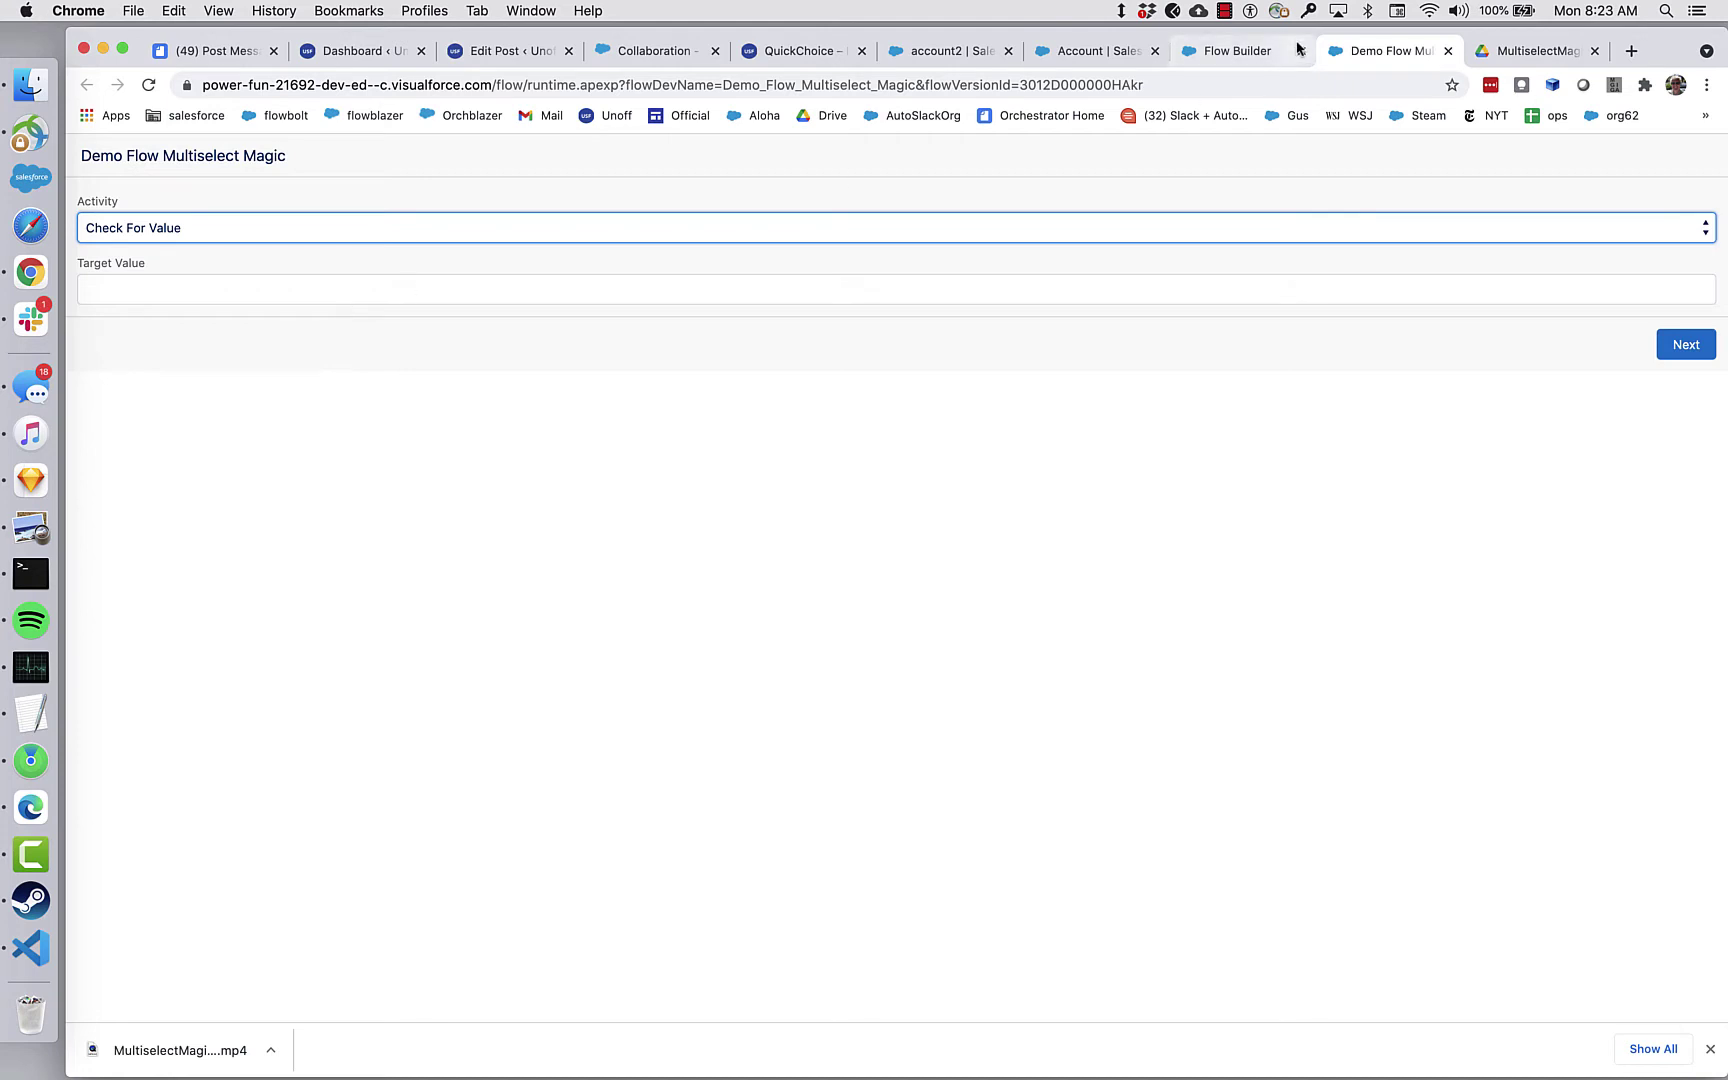
Check Target Value Strawberry in the flow (false), then cancel account2's unsaved Fruit edit.
left_click(306, 292)
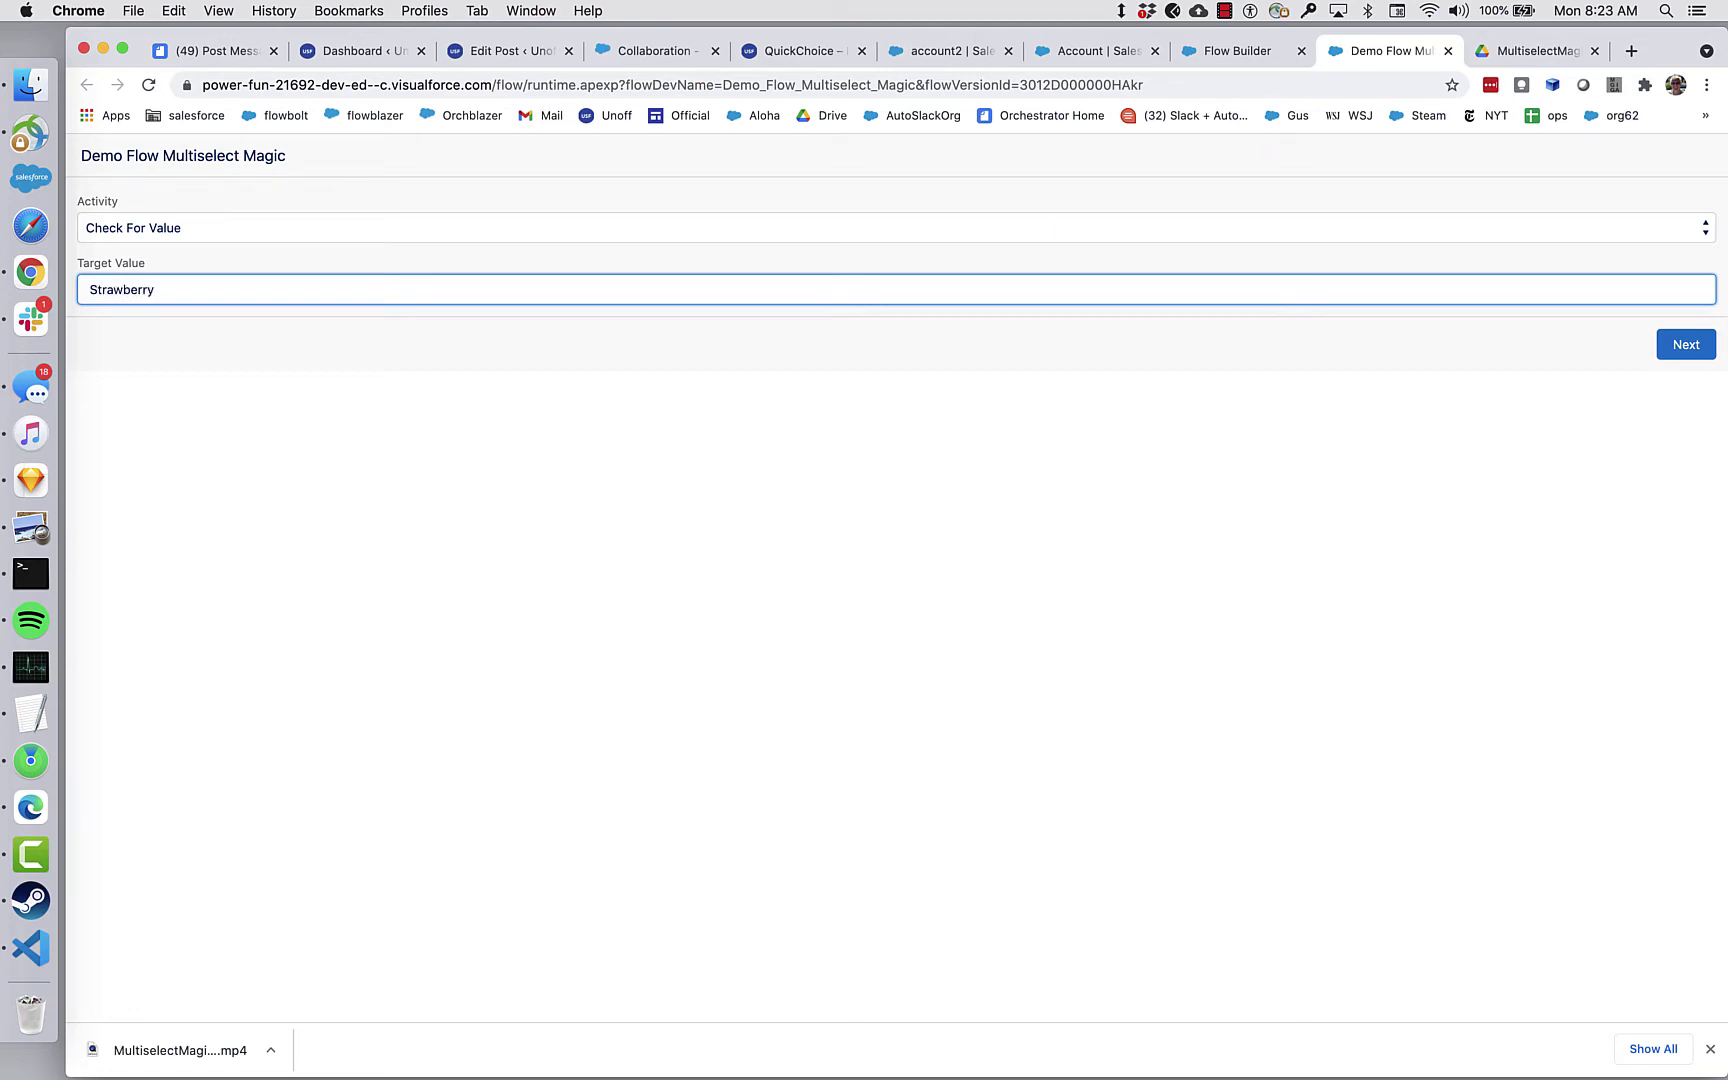
left_click(1678, 344)
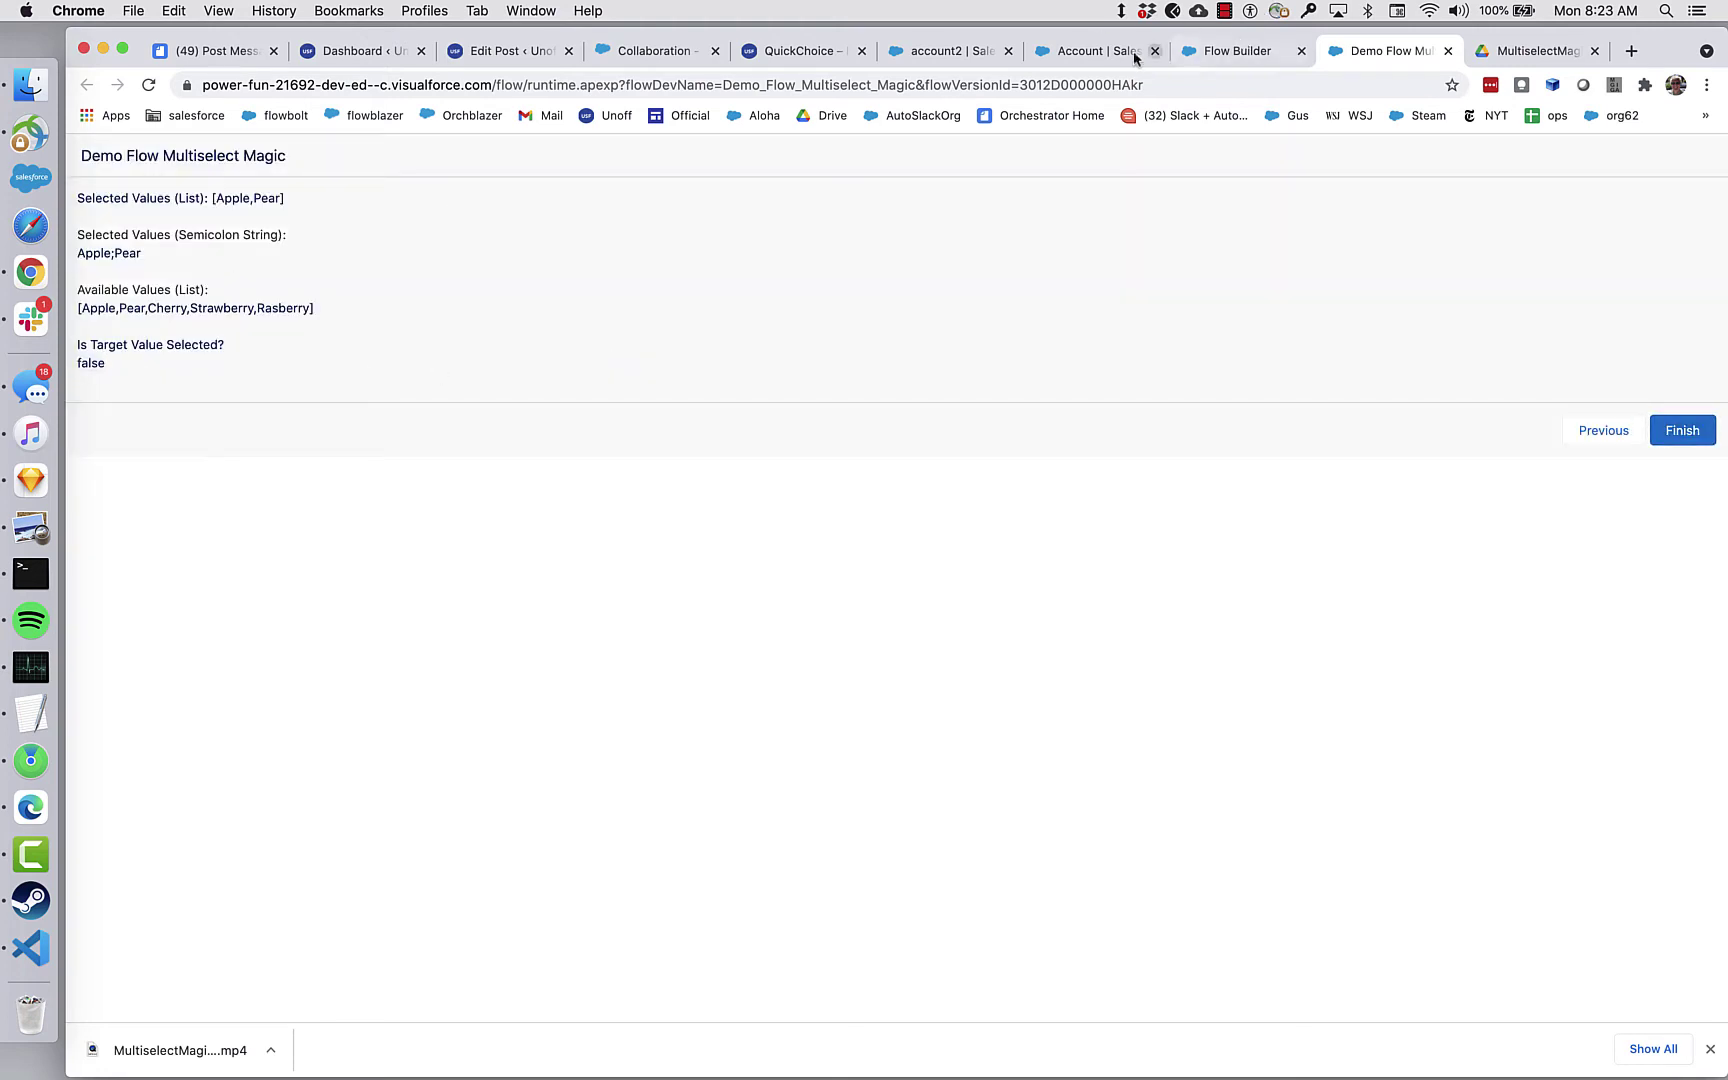
left_click(1057, 62)
left_click(950, 51)
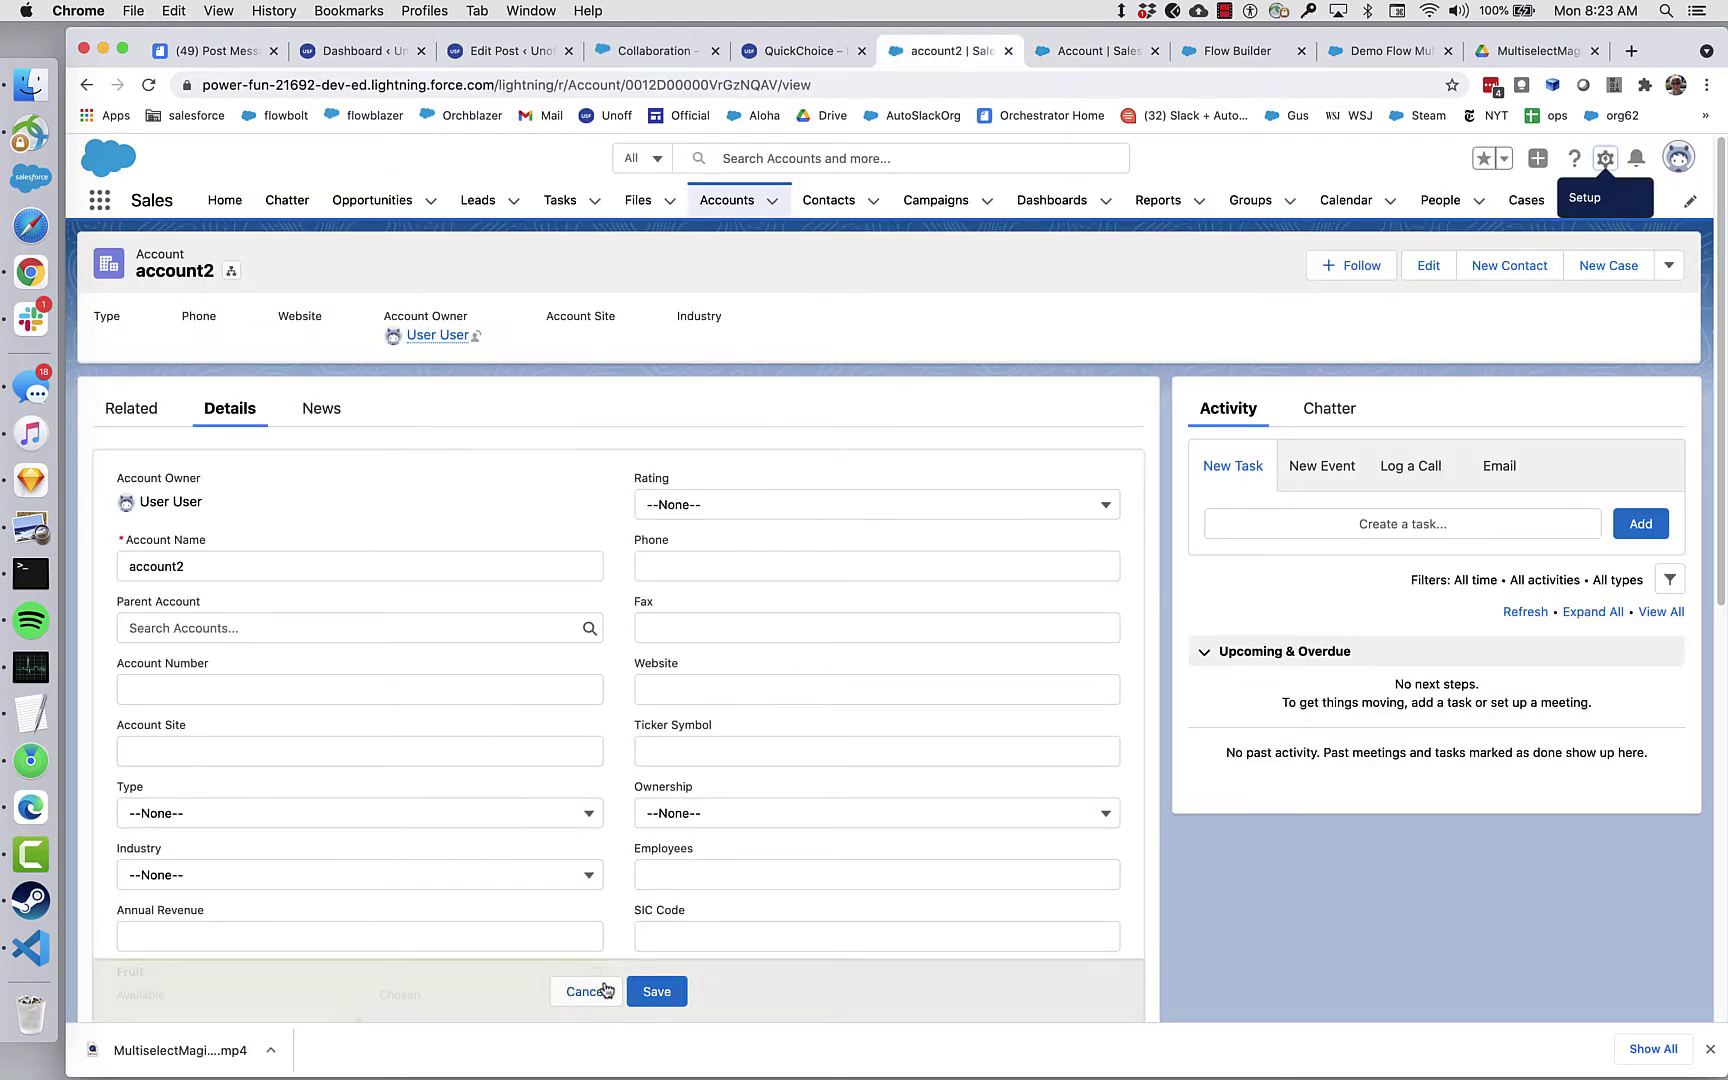
left_click(600, 991)
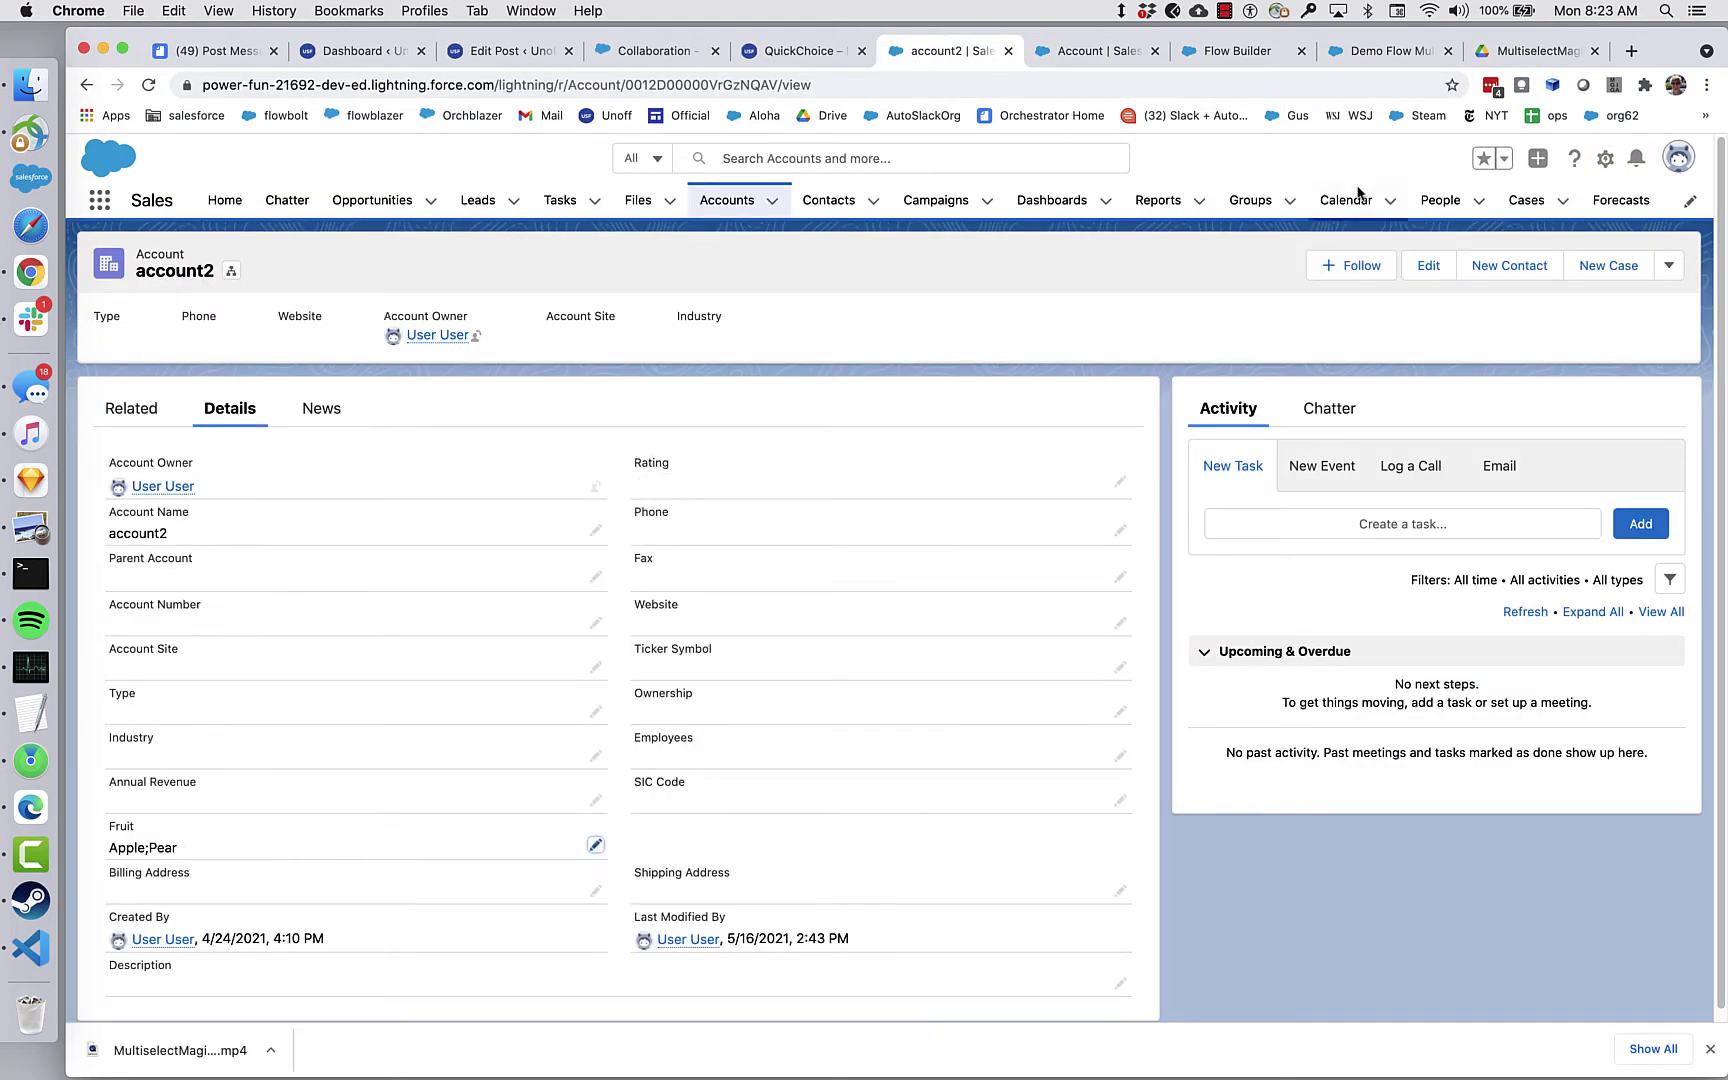
Rerun the flow's value check with Target Value Pear, which reports true.
left_click(1345, 52)
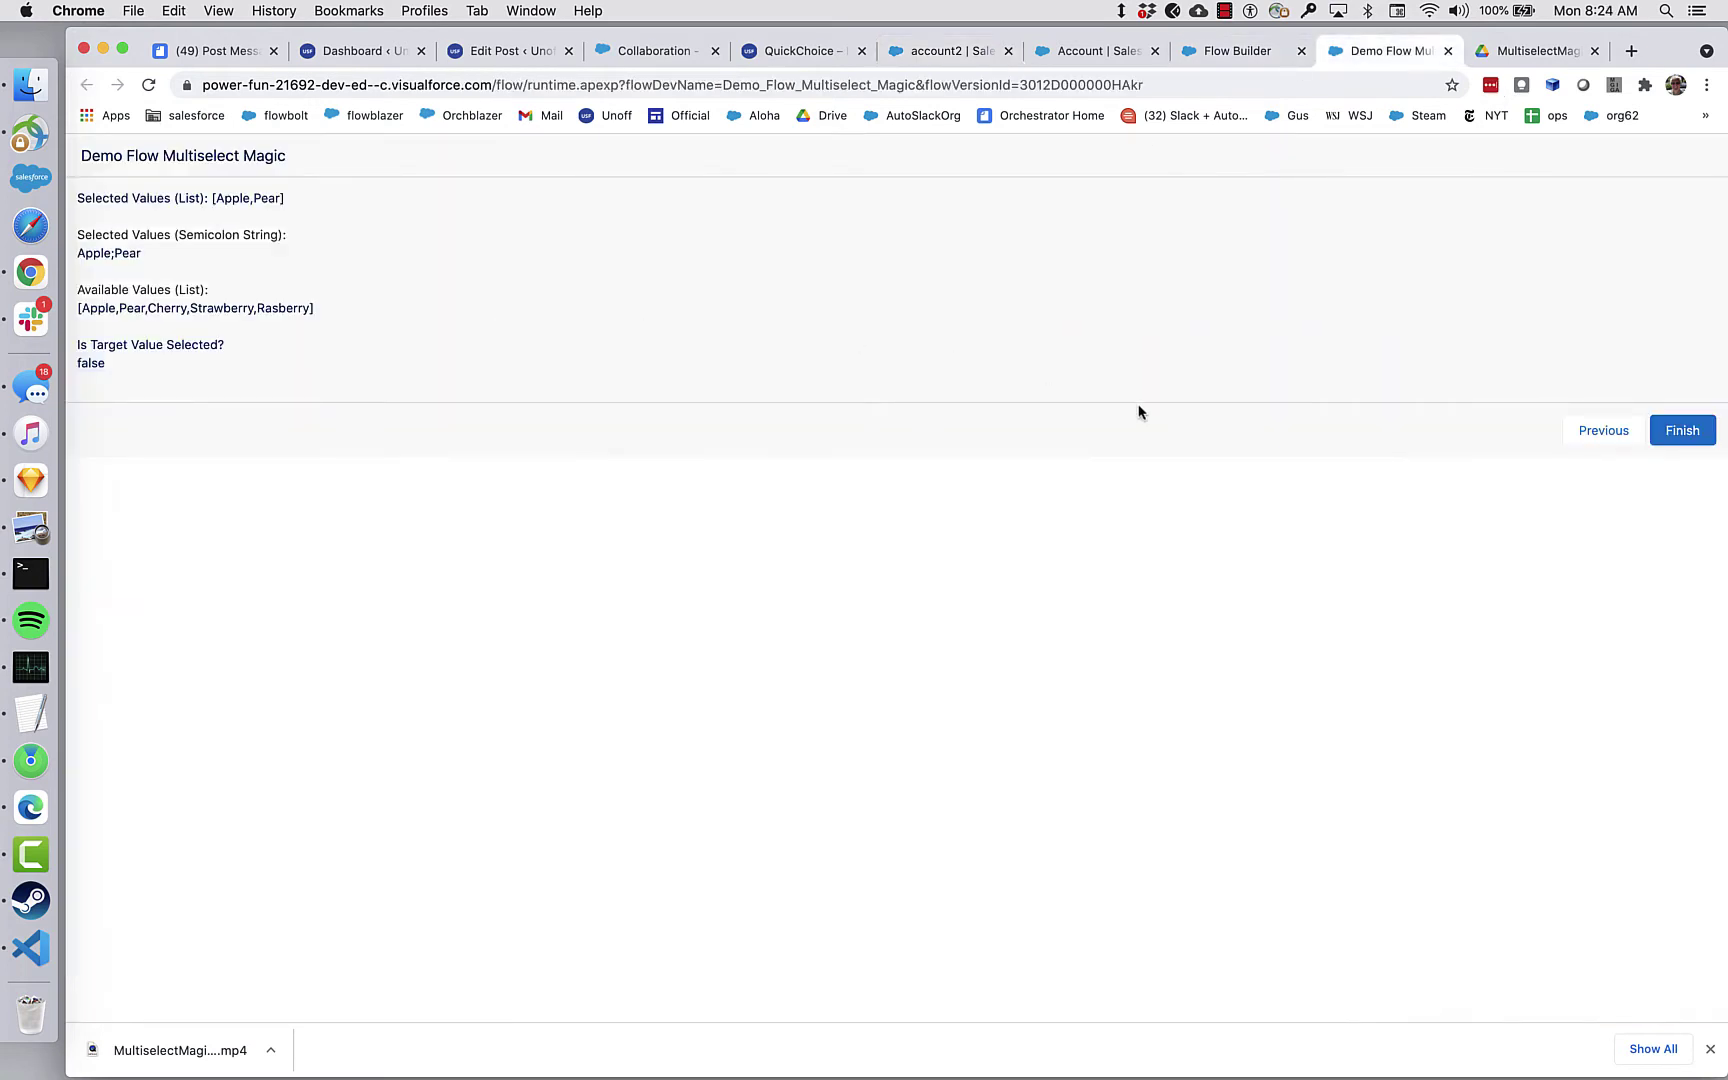
left_click(1636, 430)
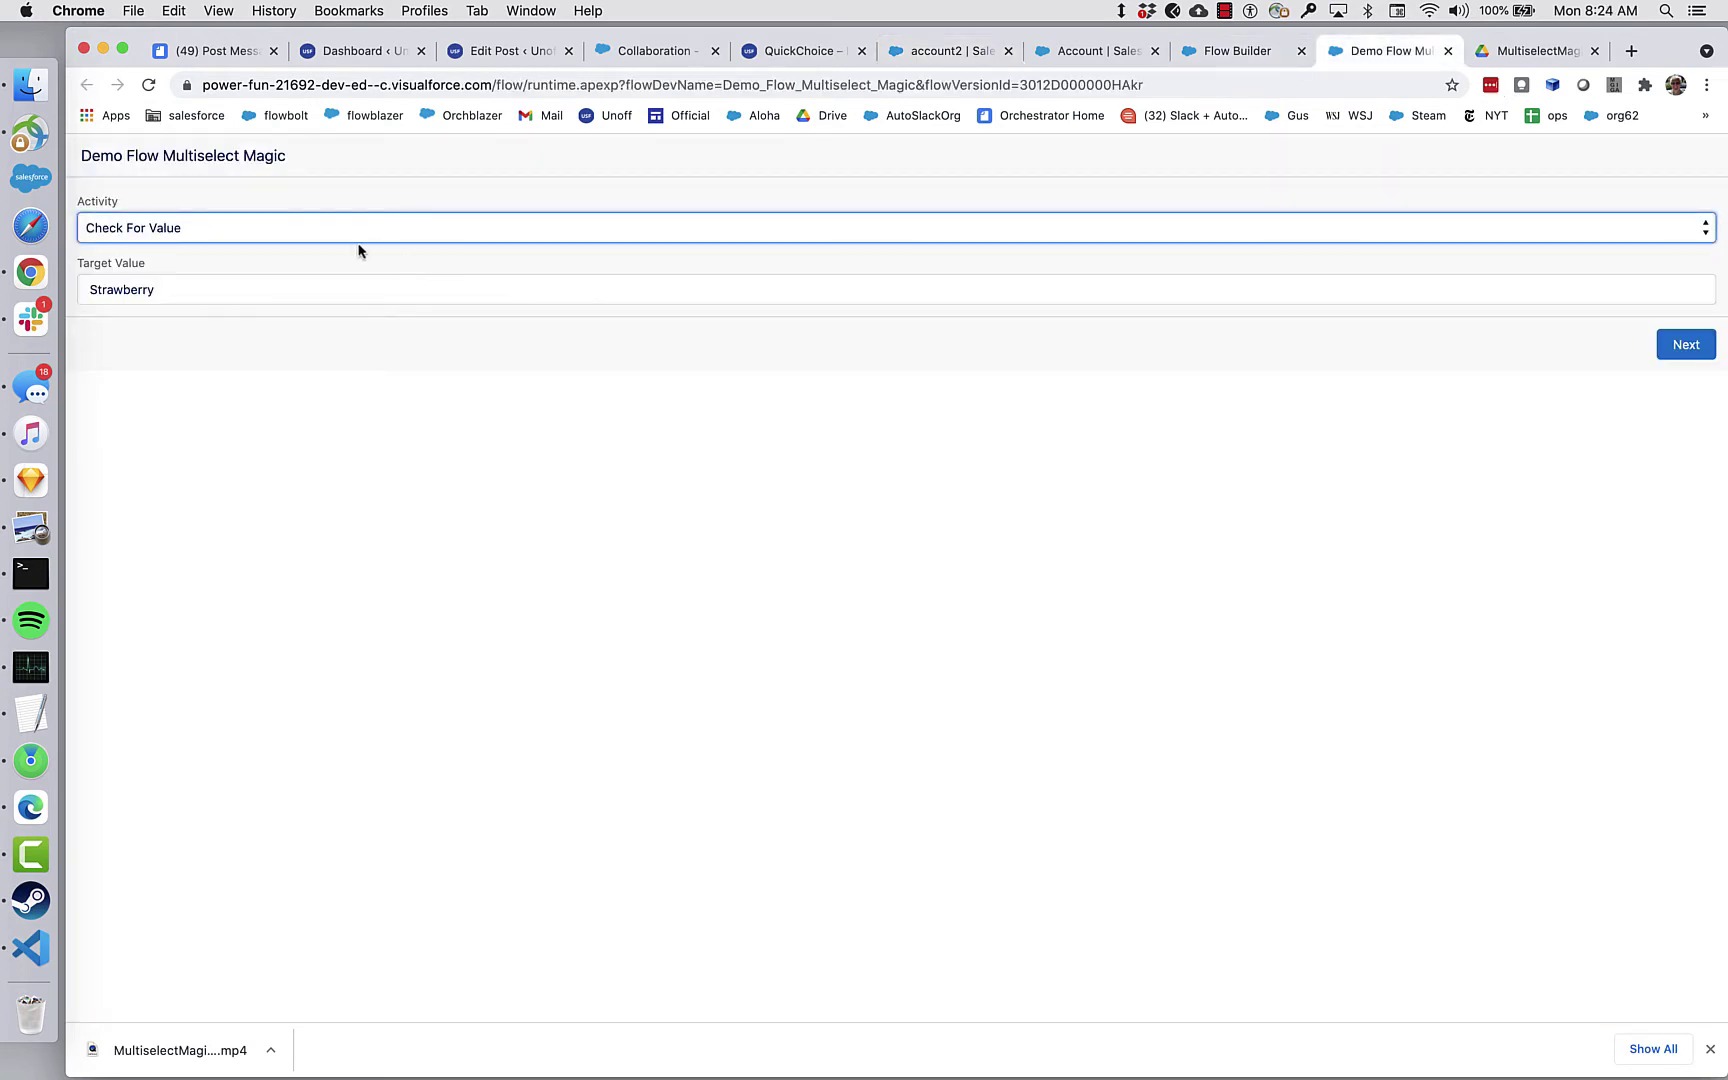
left_click(332, 280)
key("super+a")
type("Pe")
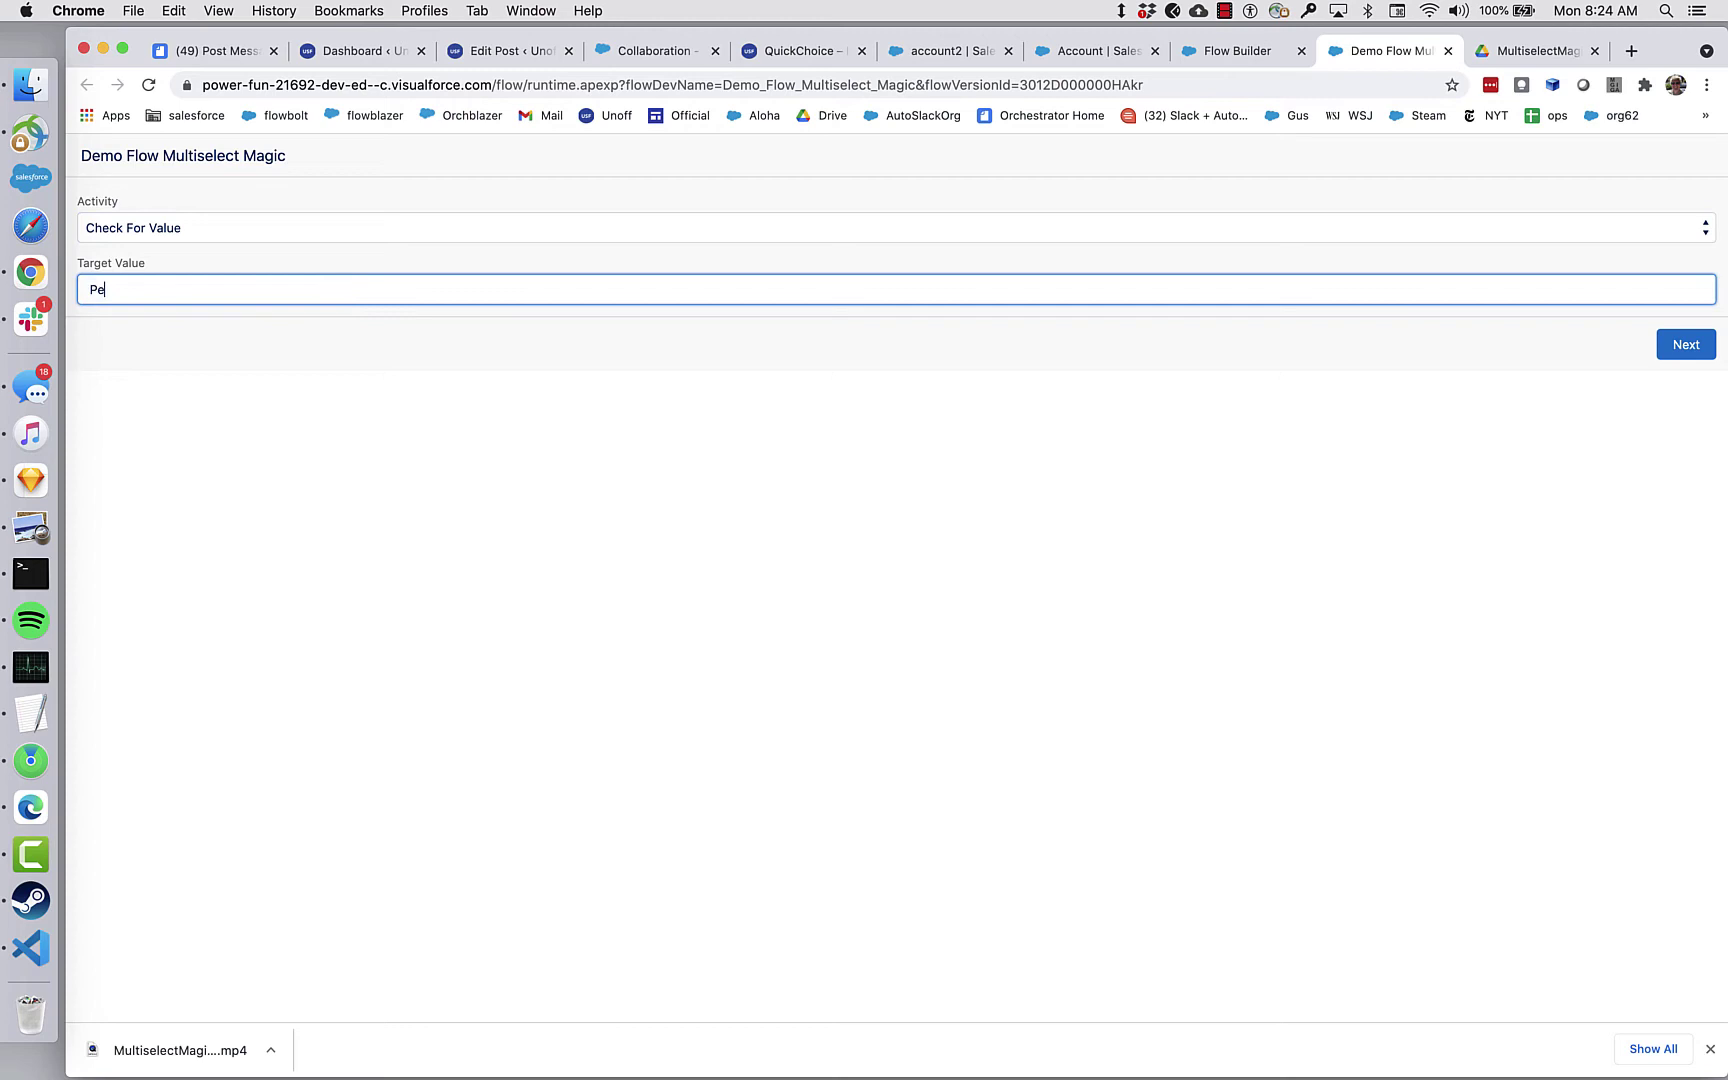
left_click(1686, 344)
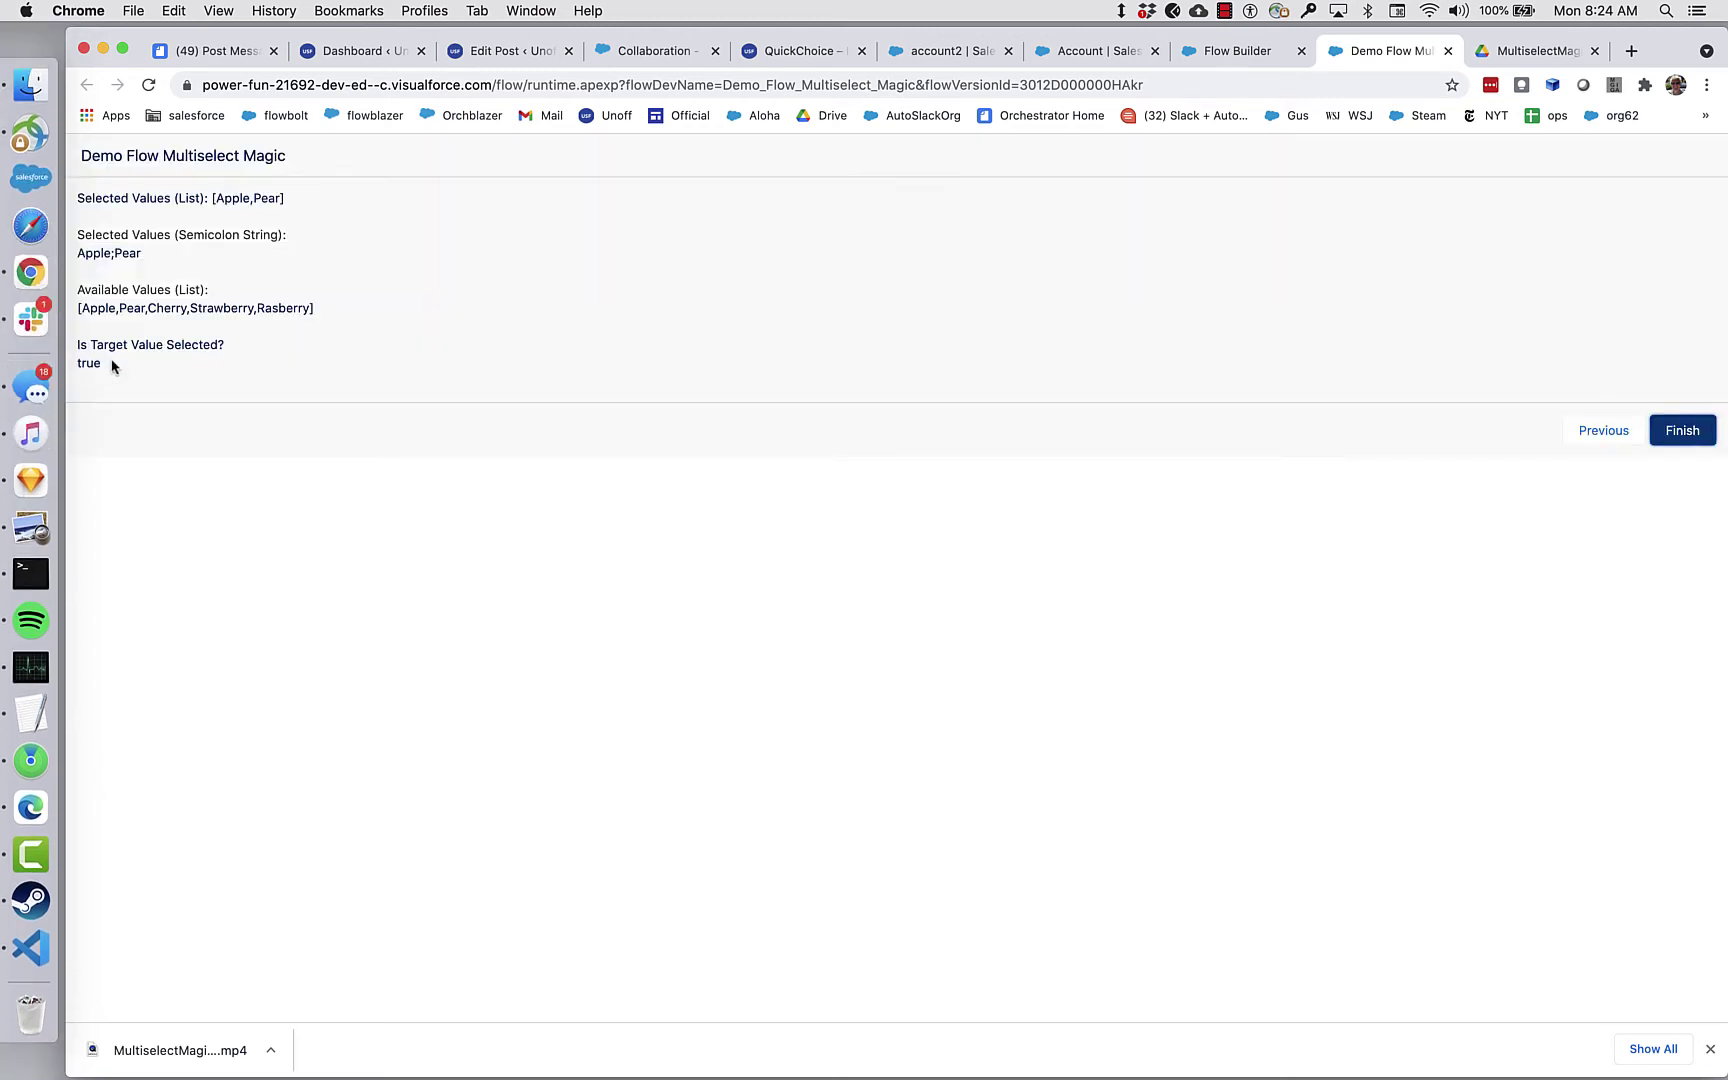
left_click(1590, 432)
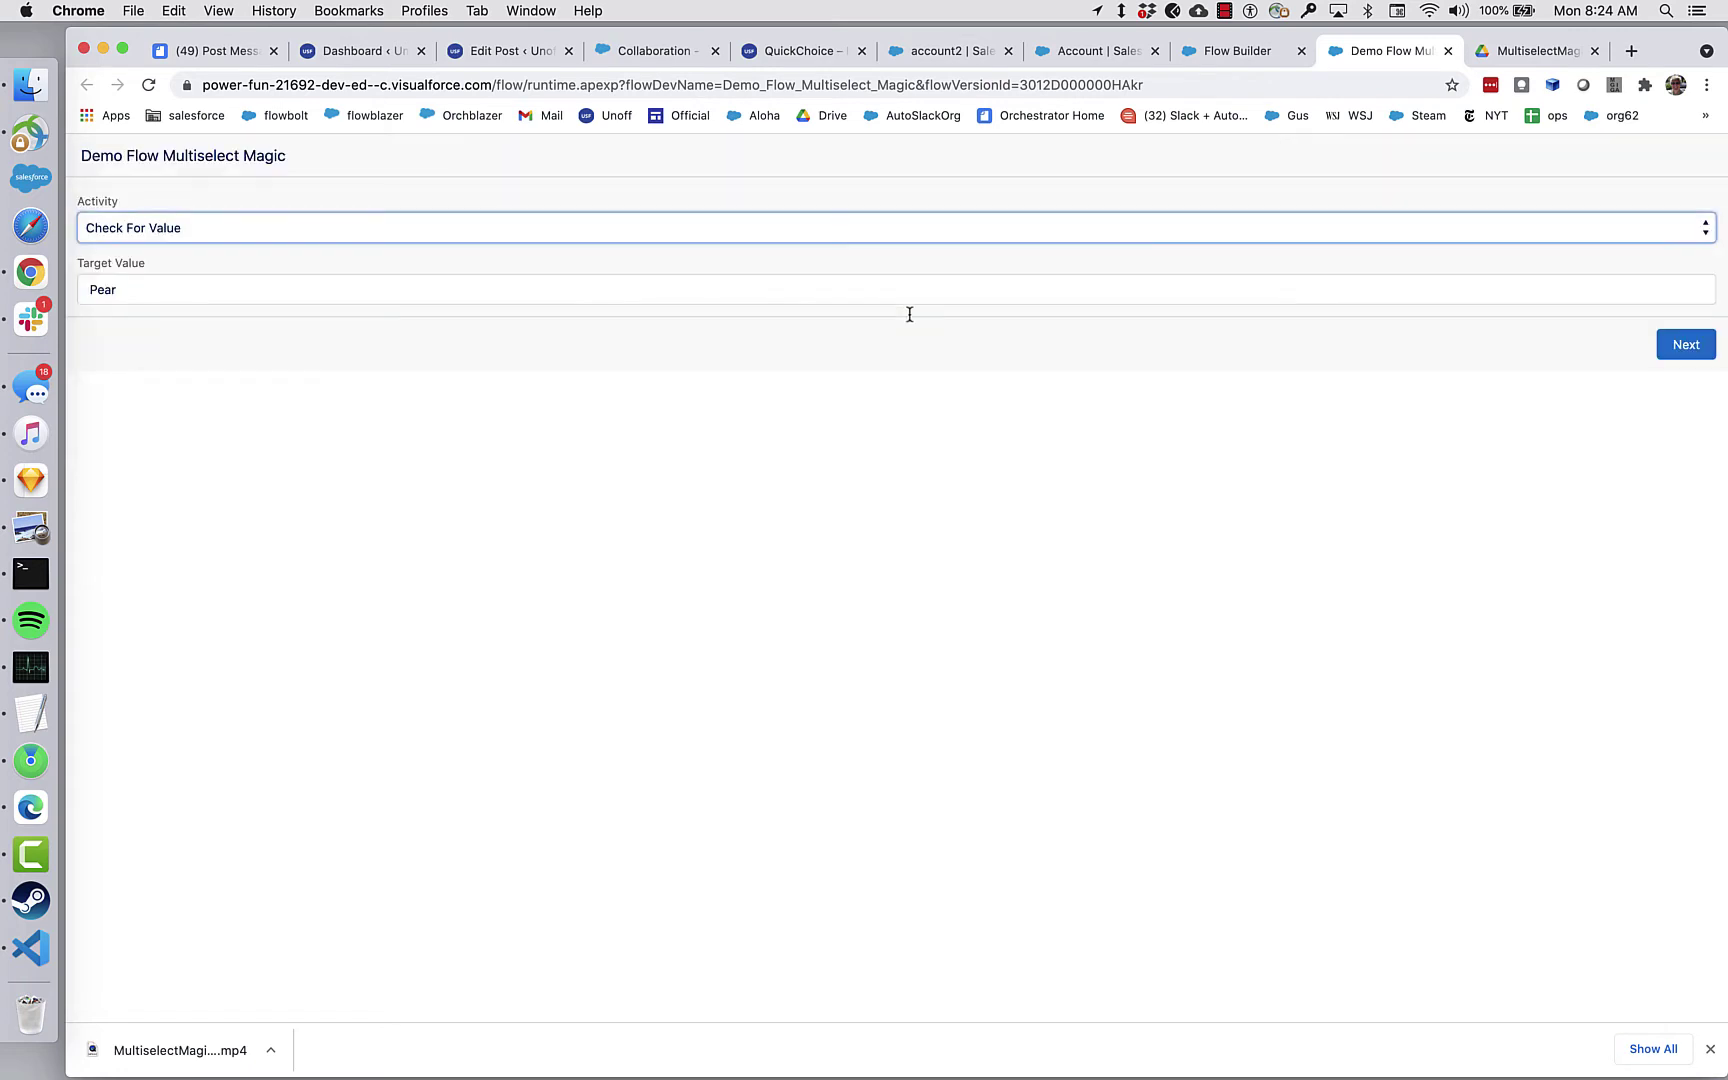
left_click(195, 233)
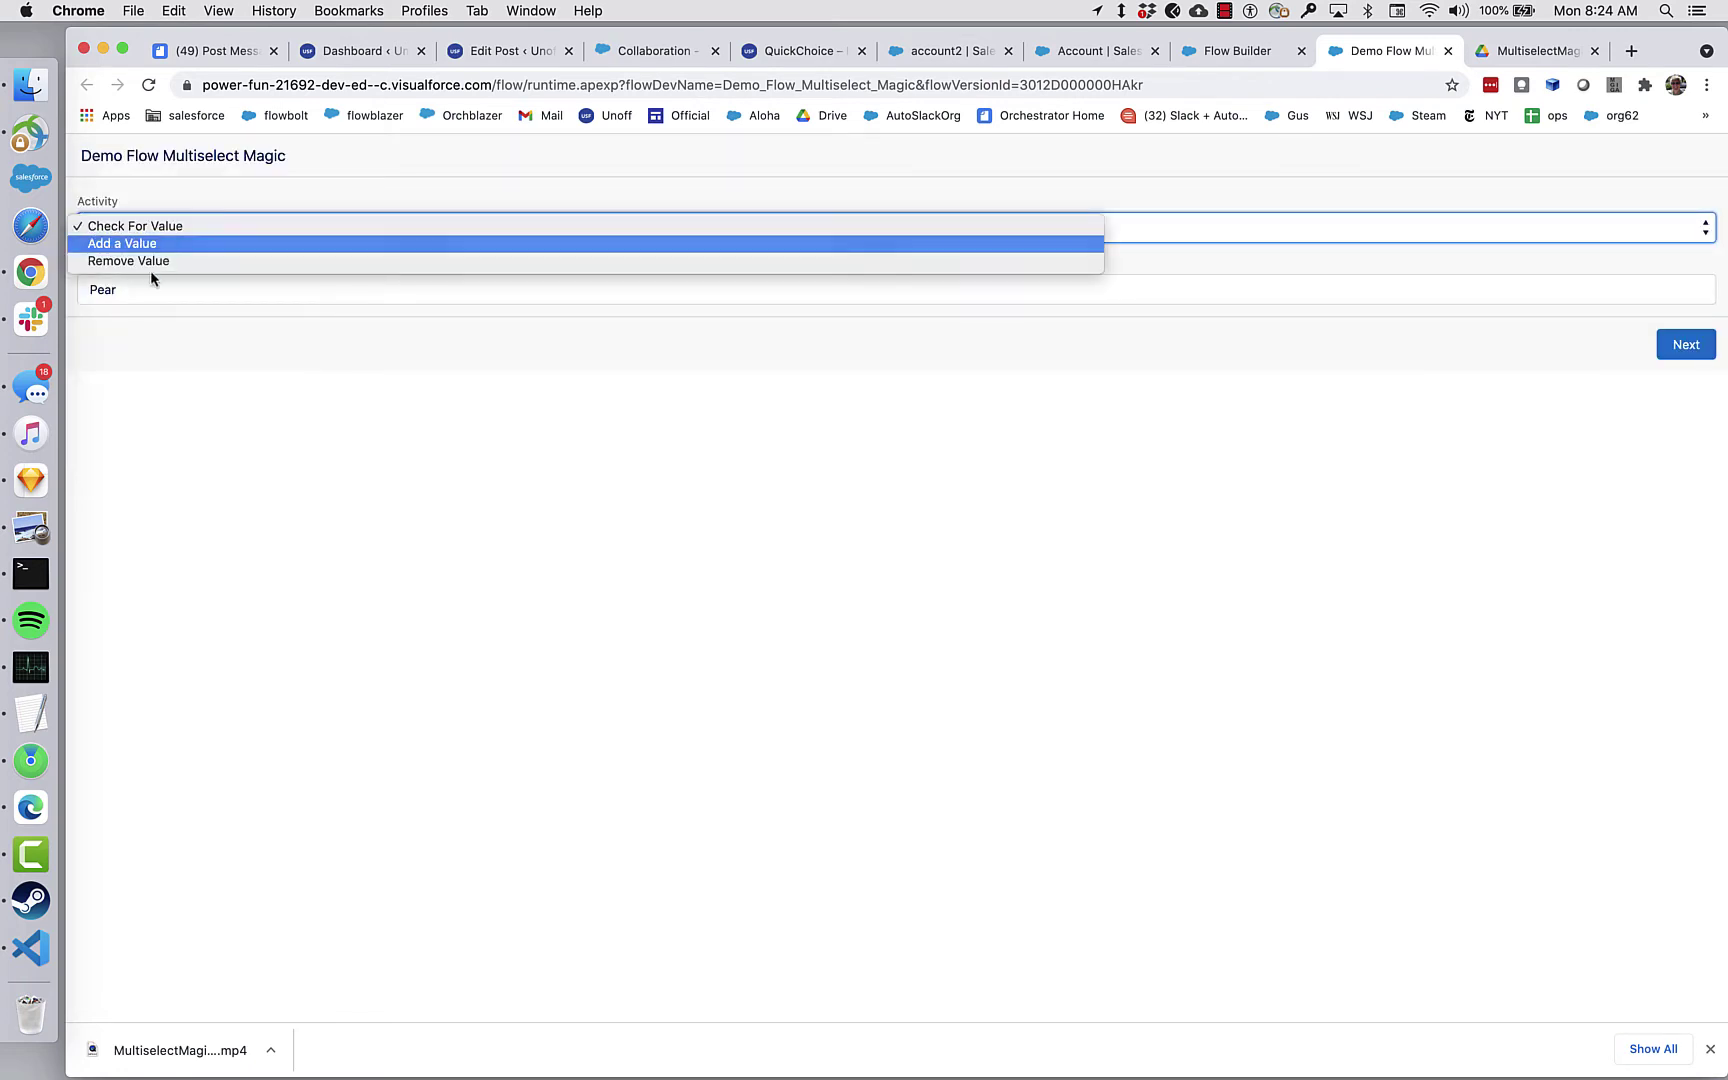
key("Return")
left_click(80, 287)
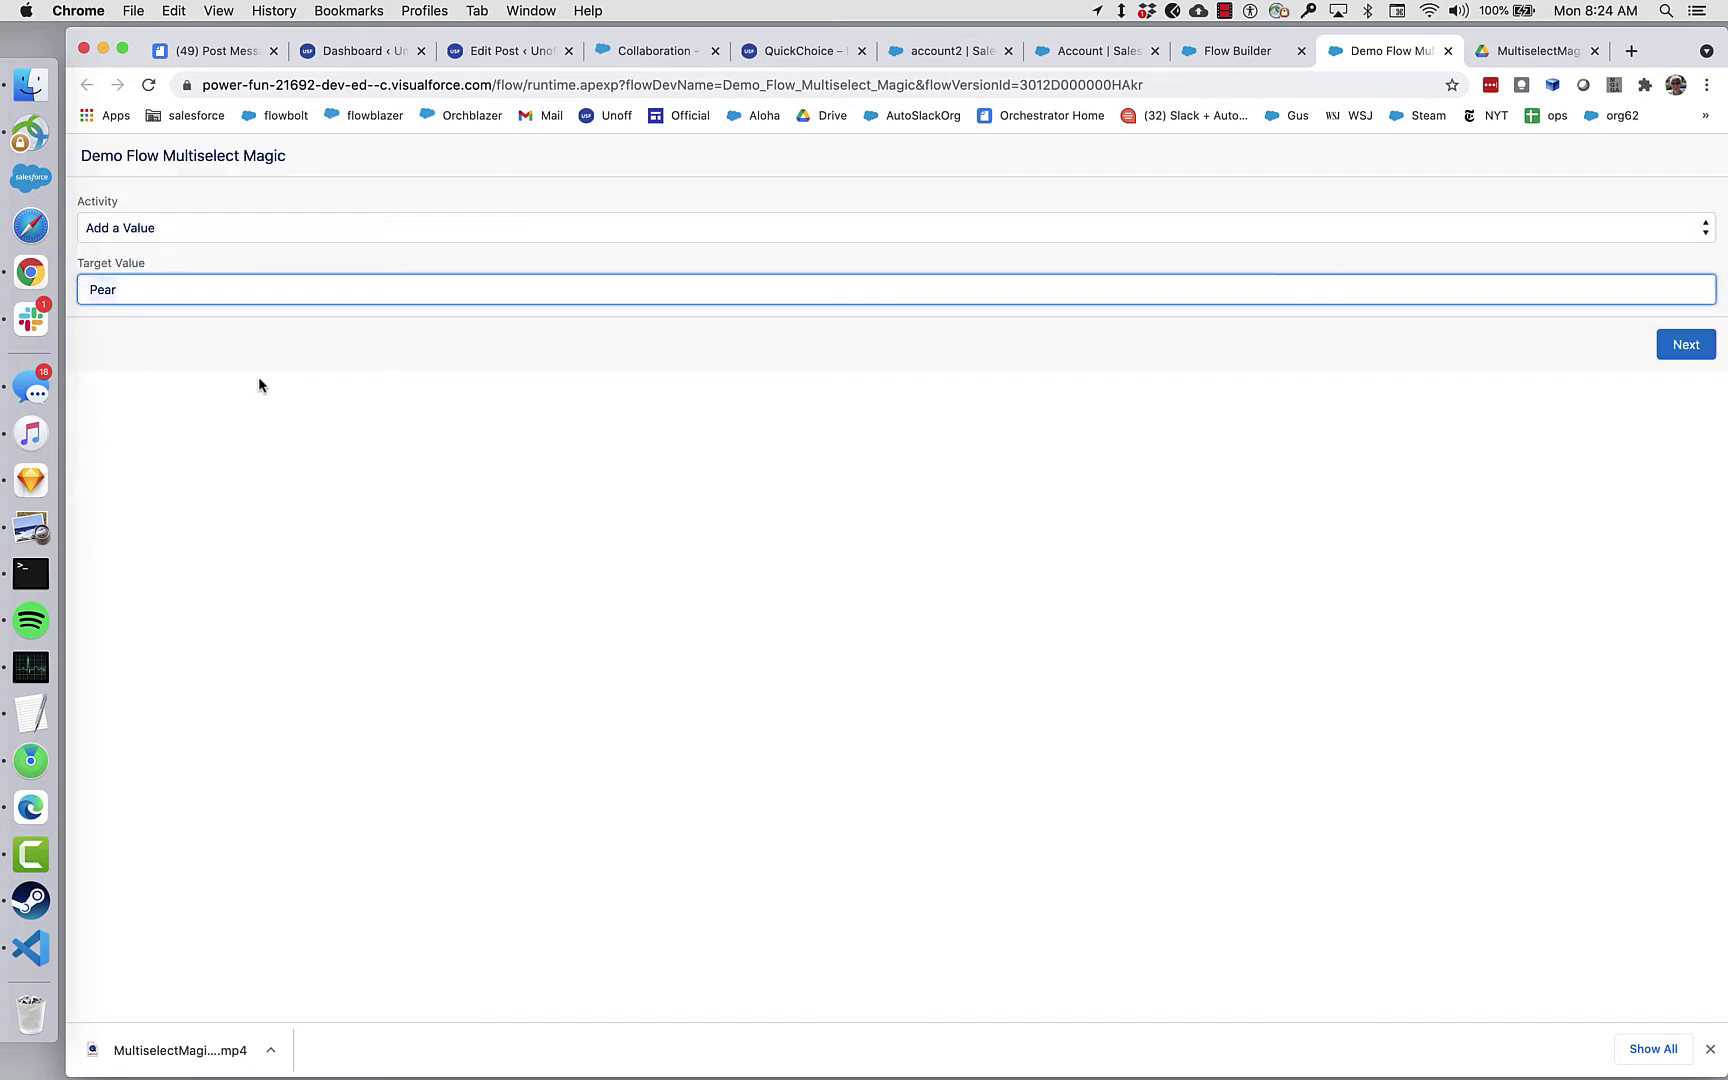
key("super+a")
type("Strawberry")
left_click(1659, 343)
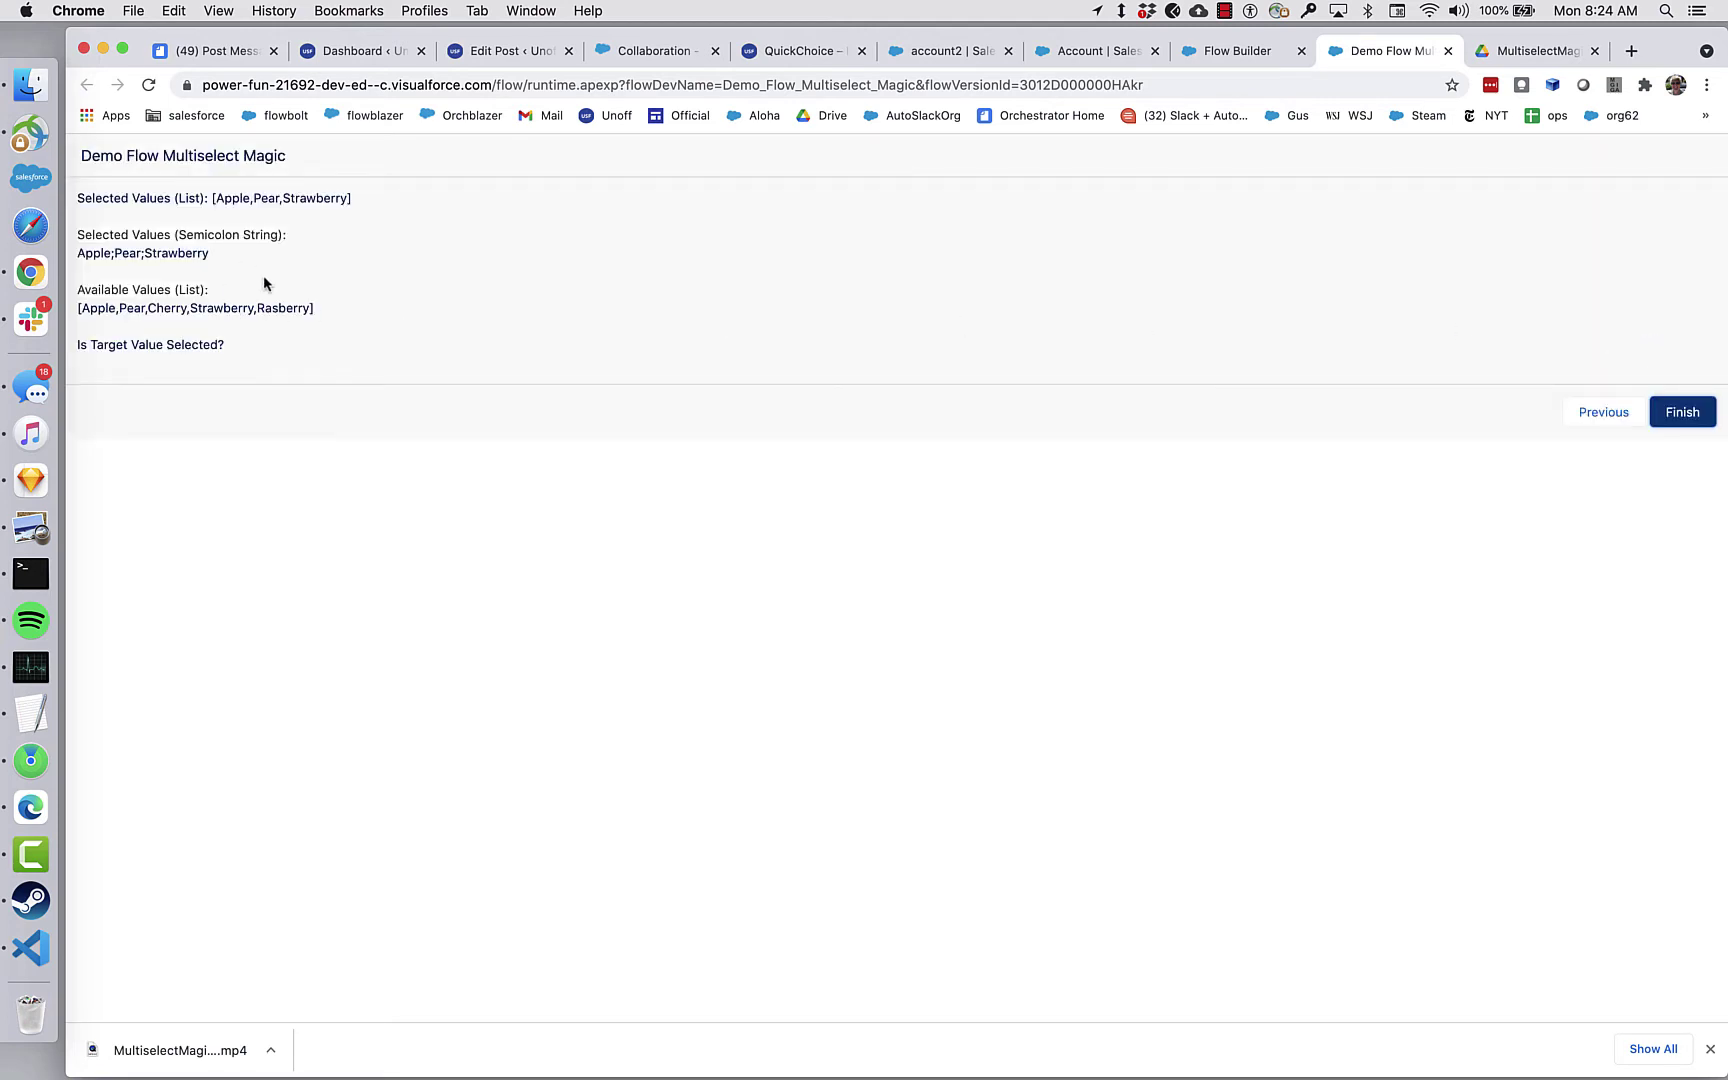
left_click(1072, 52)
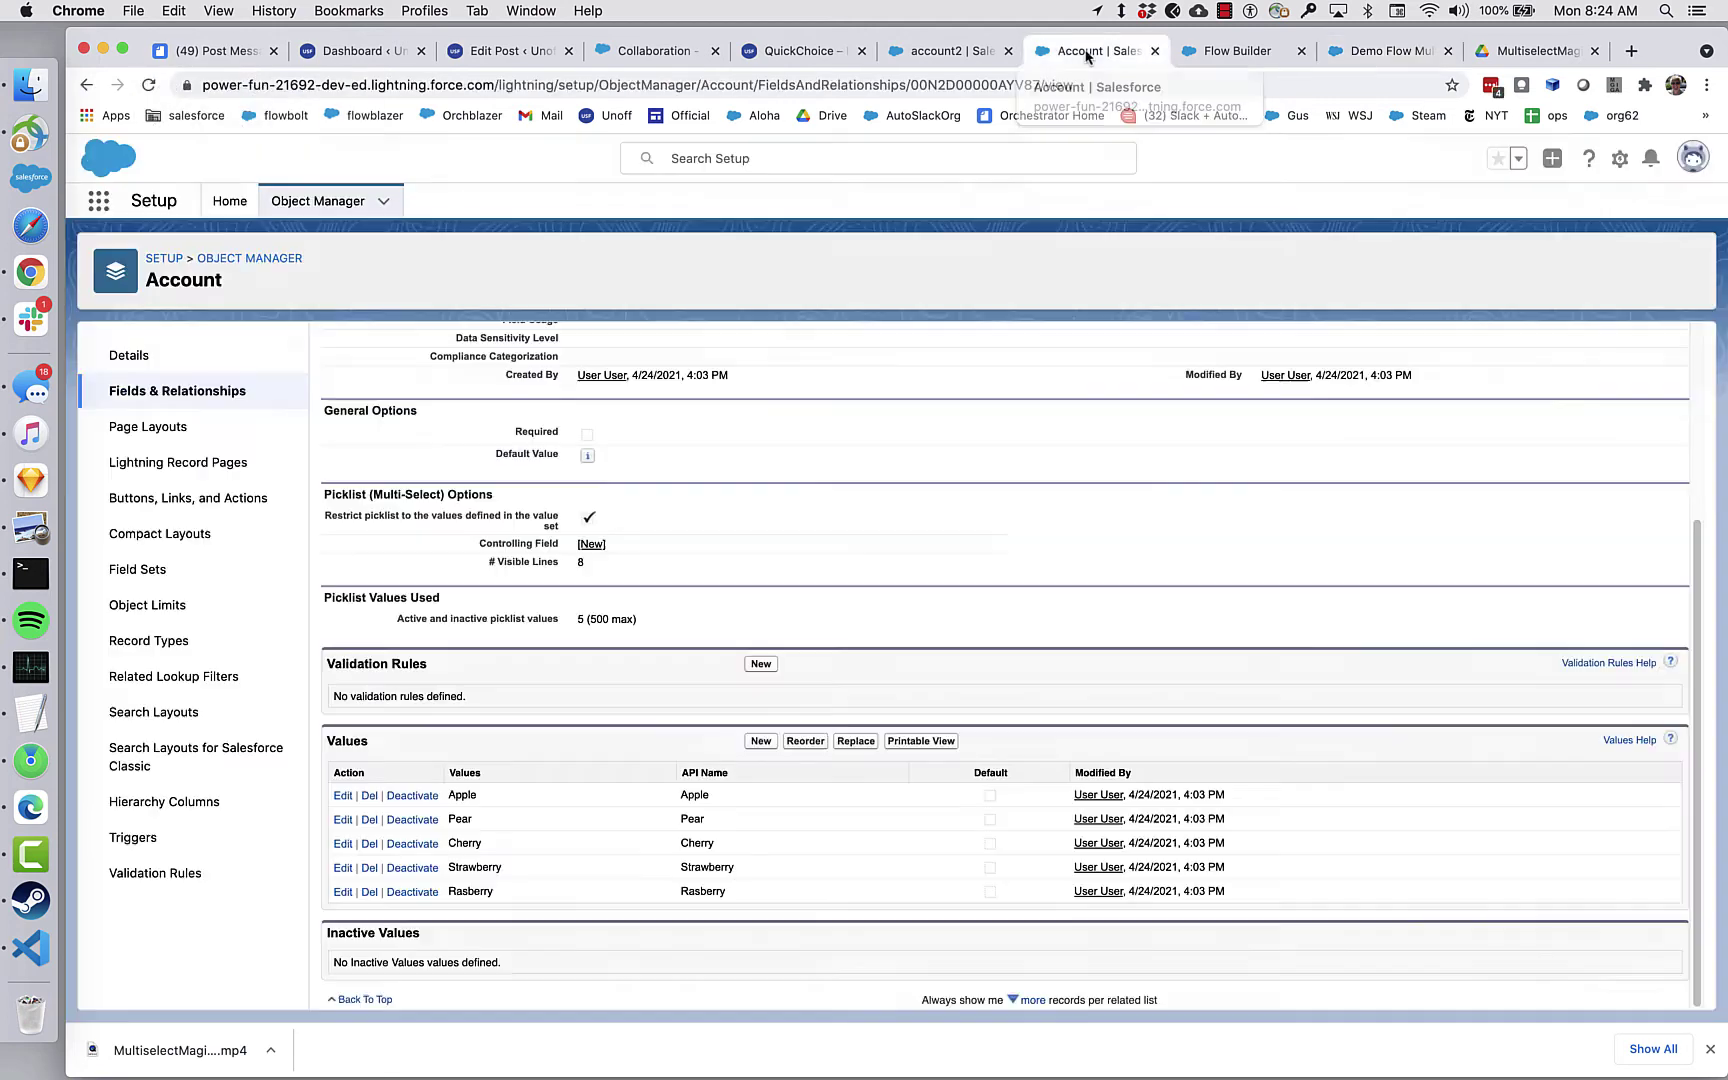
left_click(913, 58)
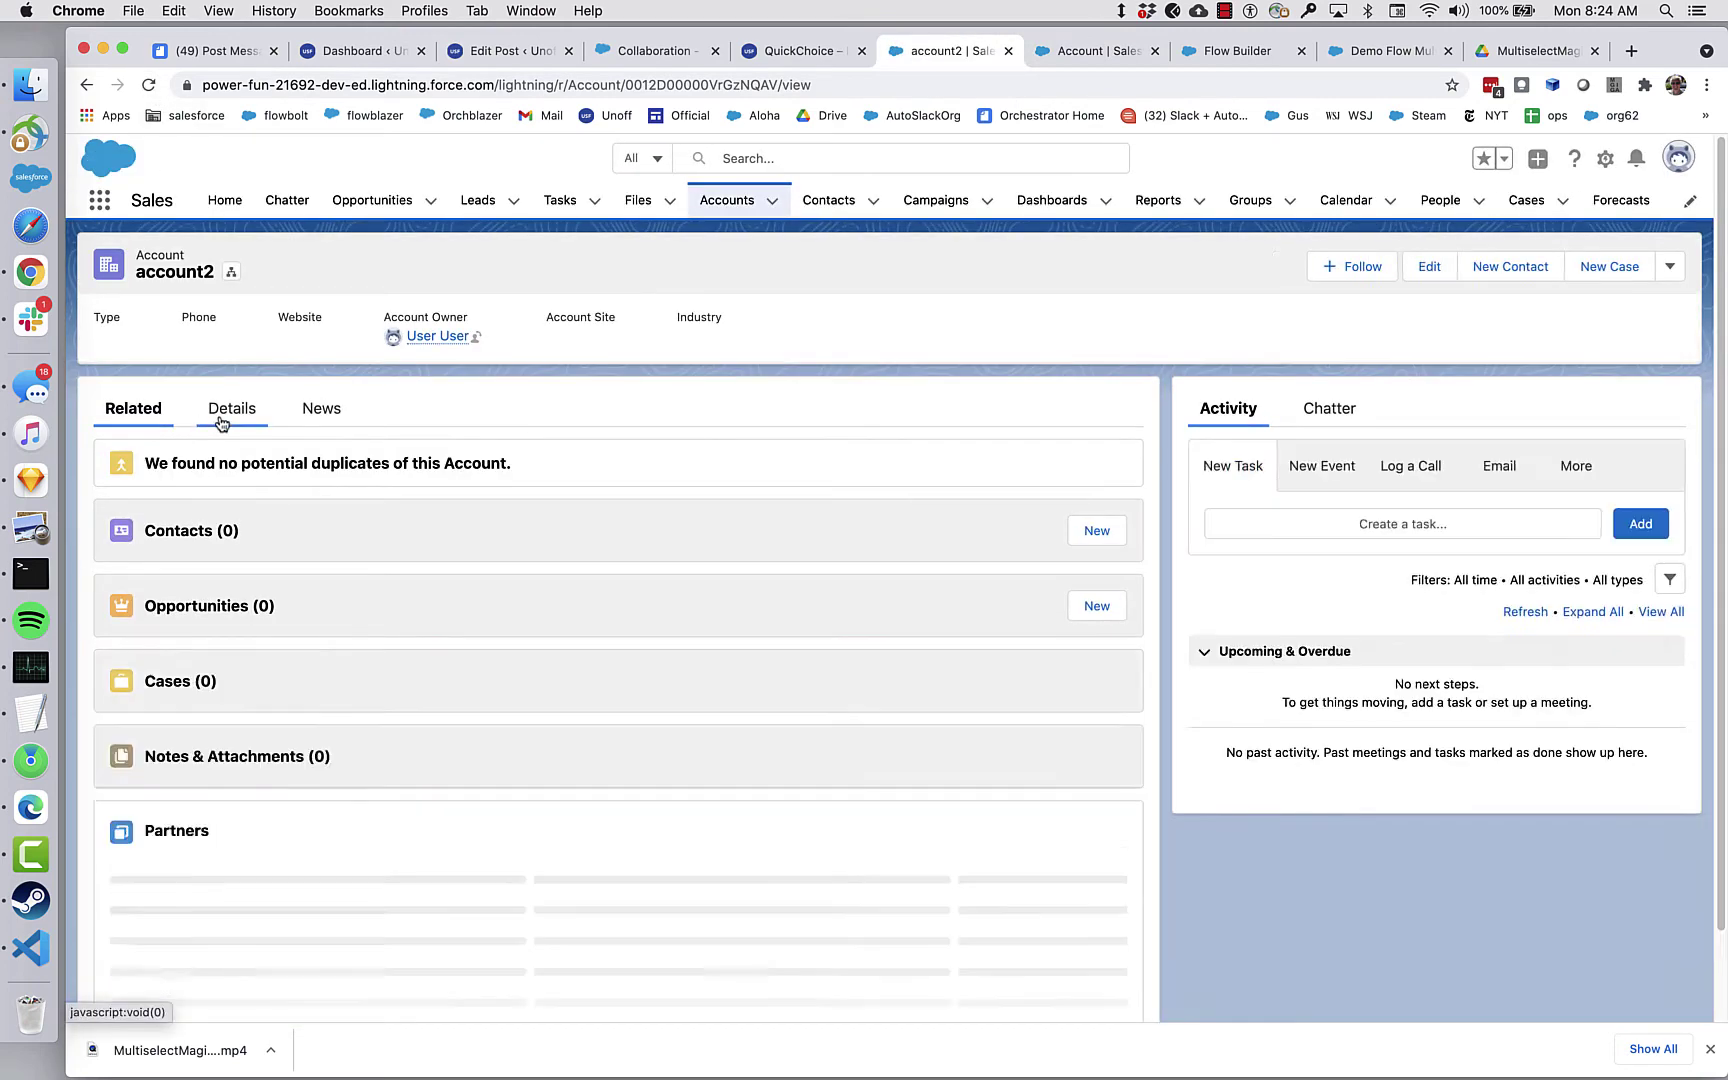
left_click(230, 406)
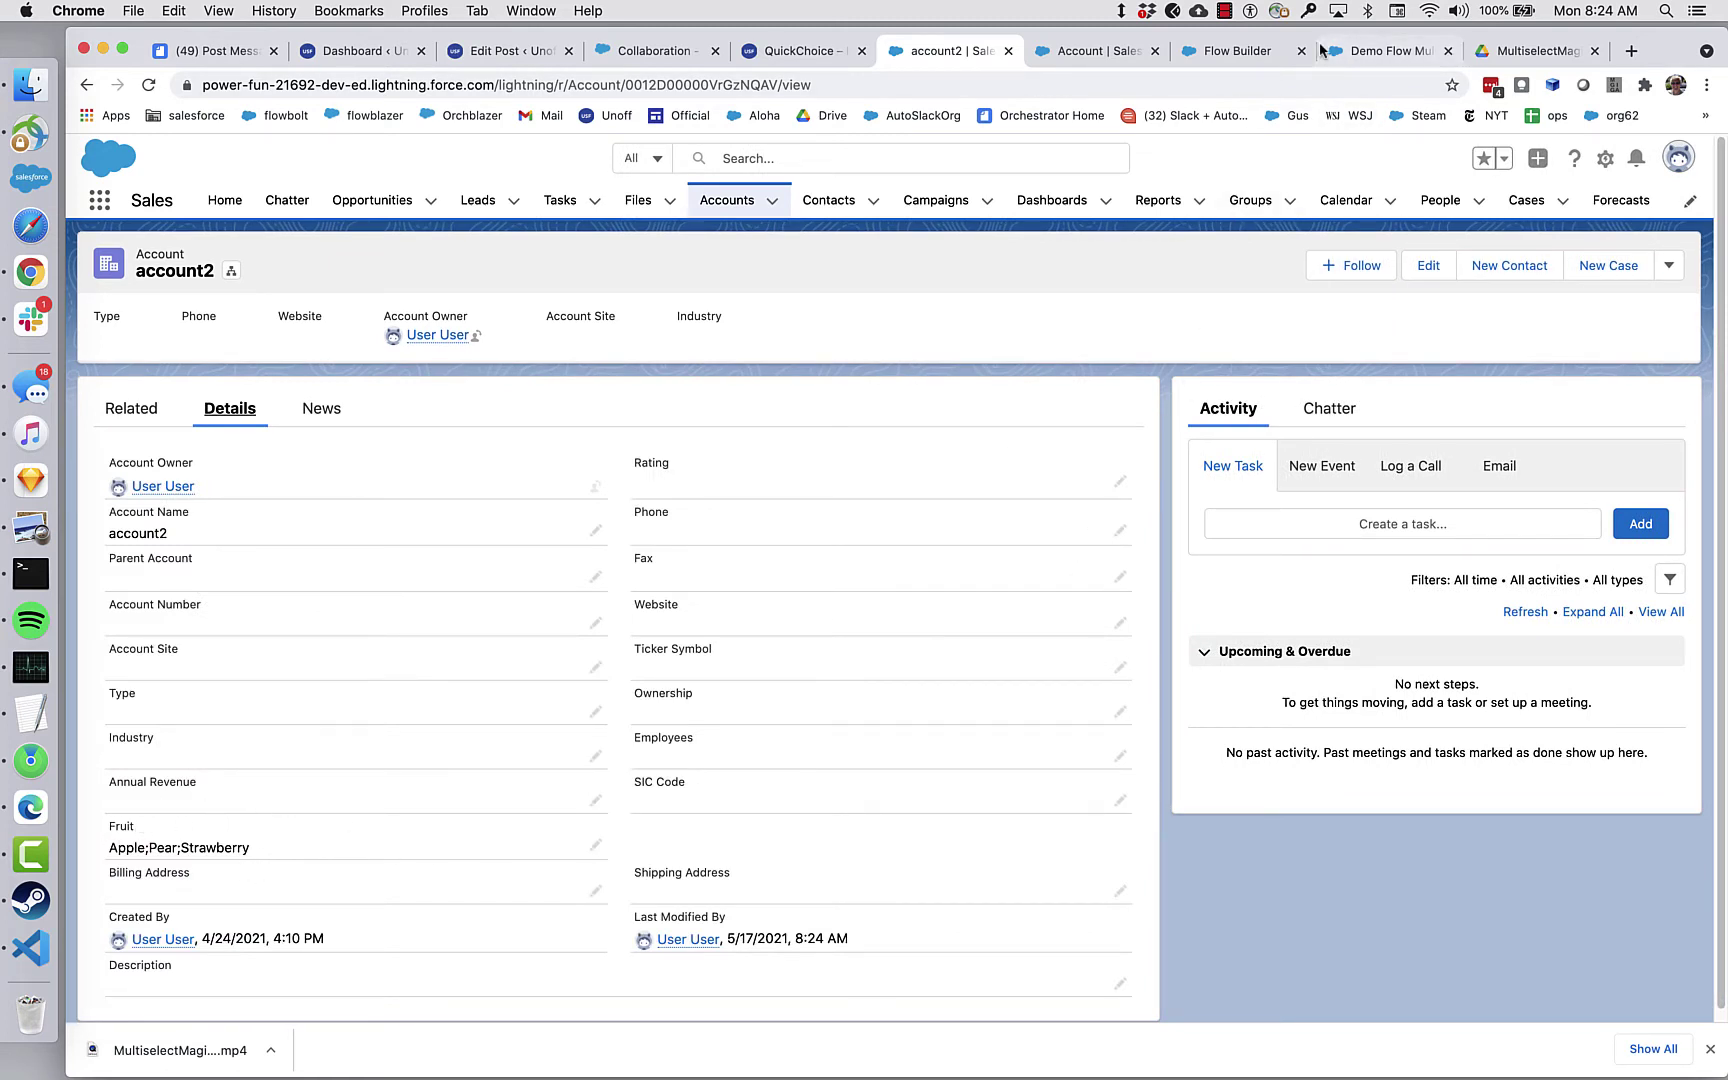
left_click(1380, 51)
Run the flow with Activity Remove Value and Target Value Apple, leaving Pear;Strawberry selected.
left_click(1580, 410)
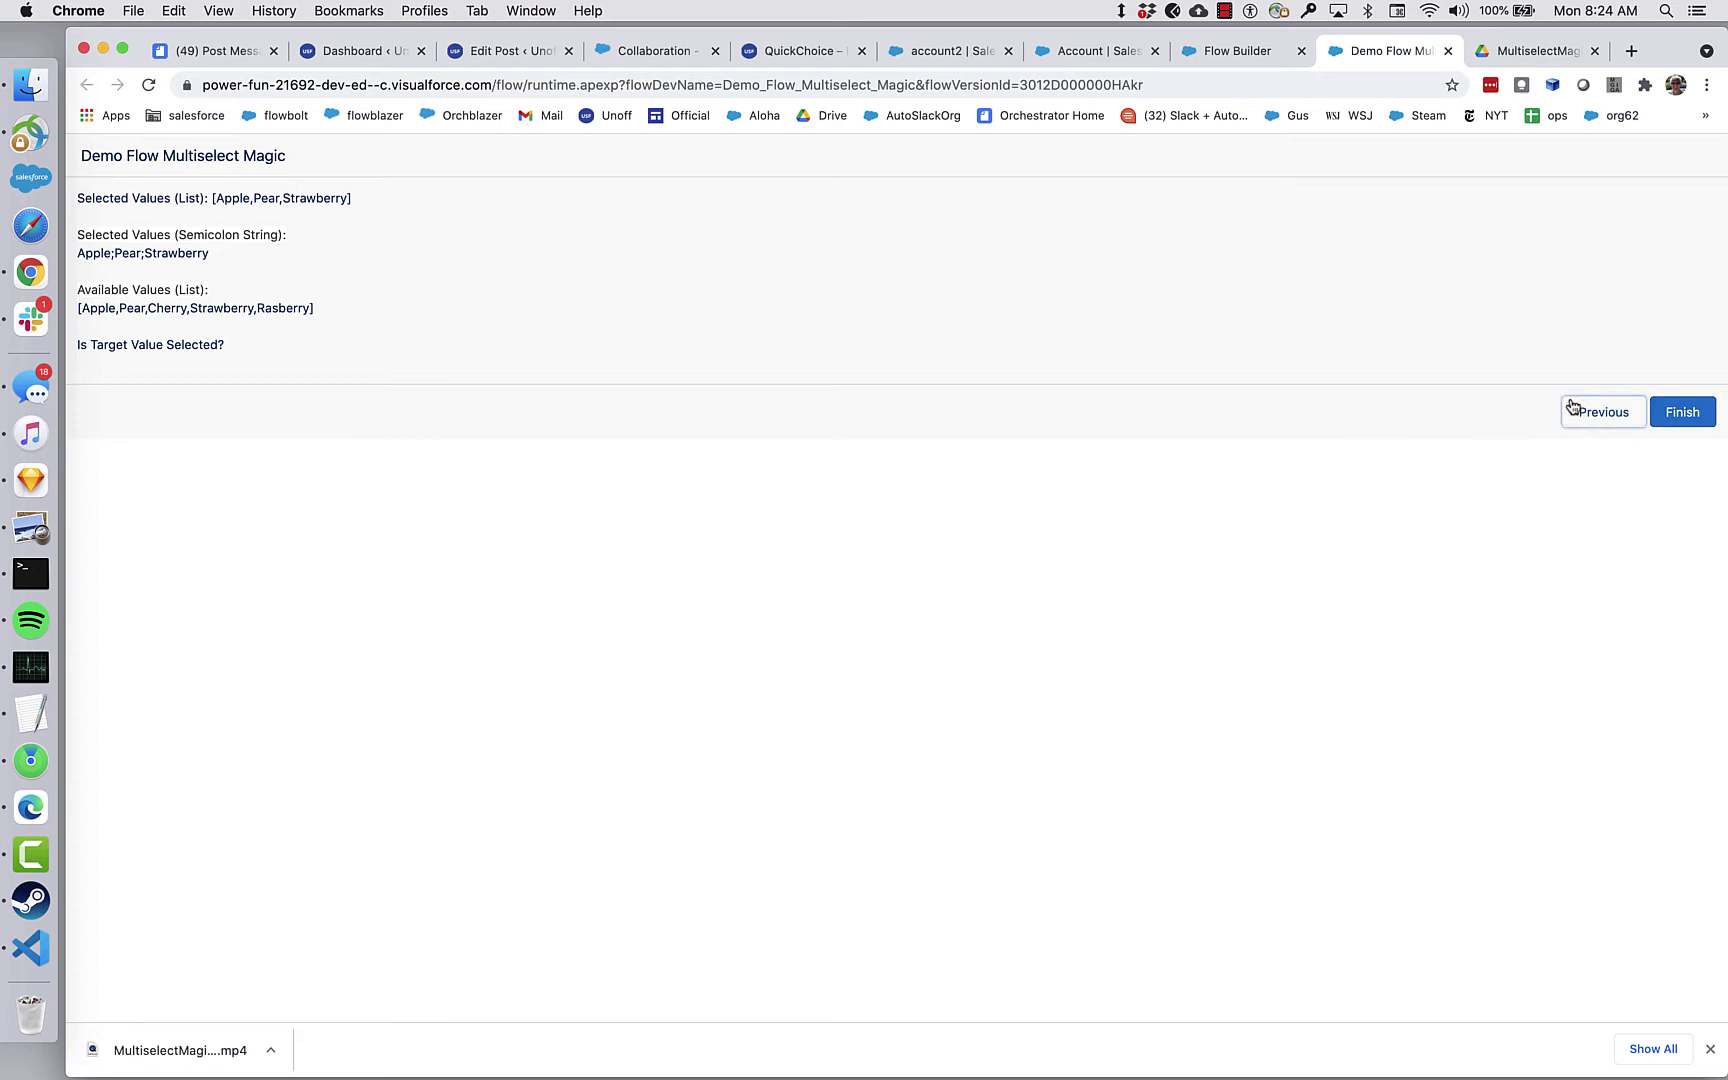
left_click(385, 237)
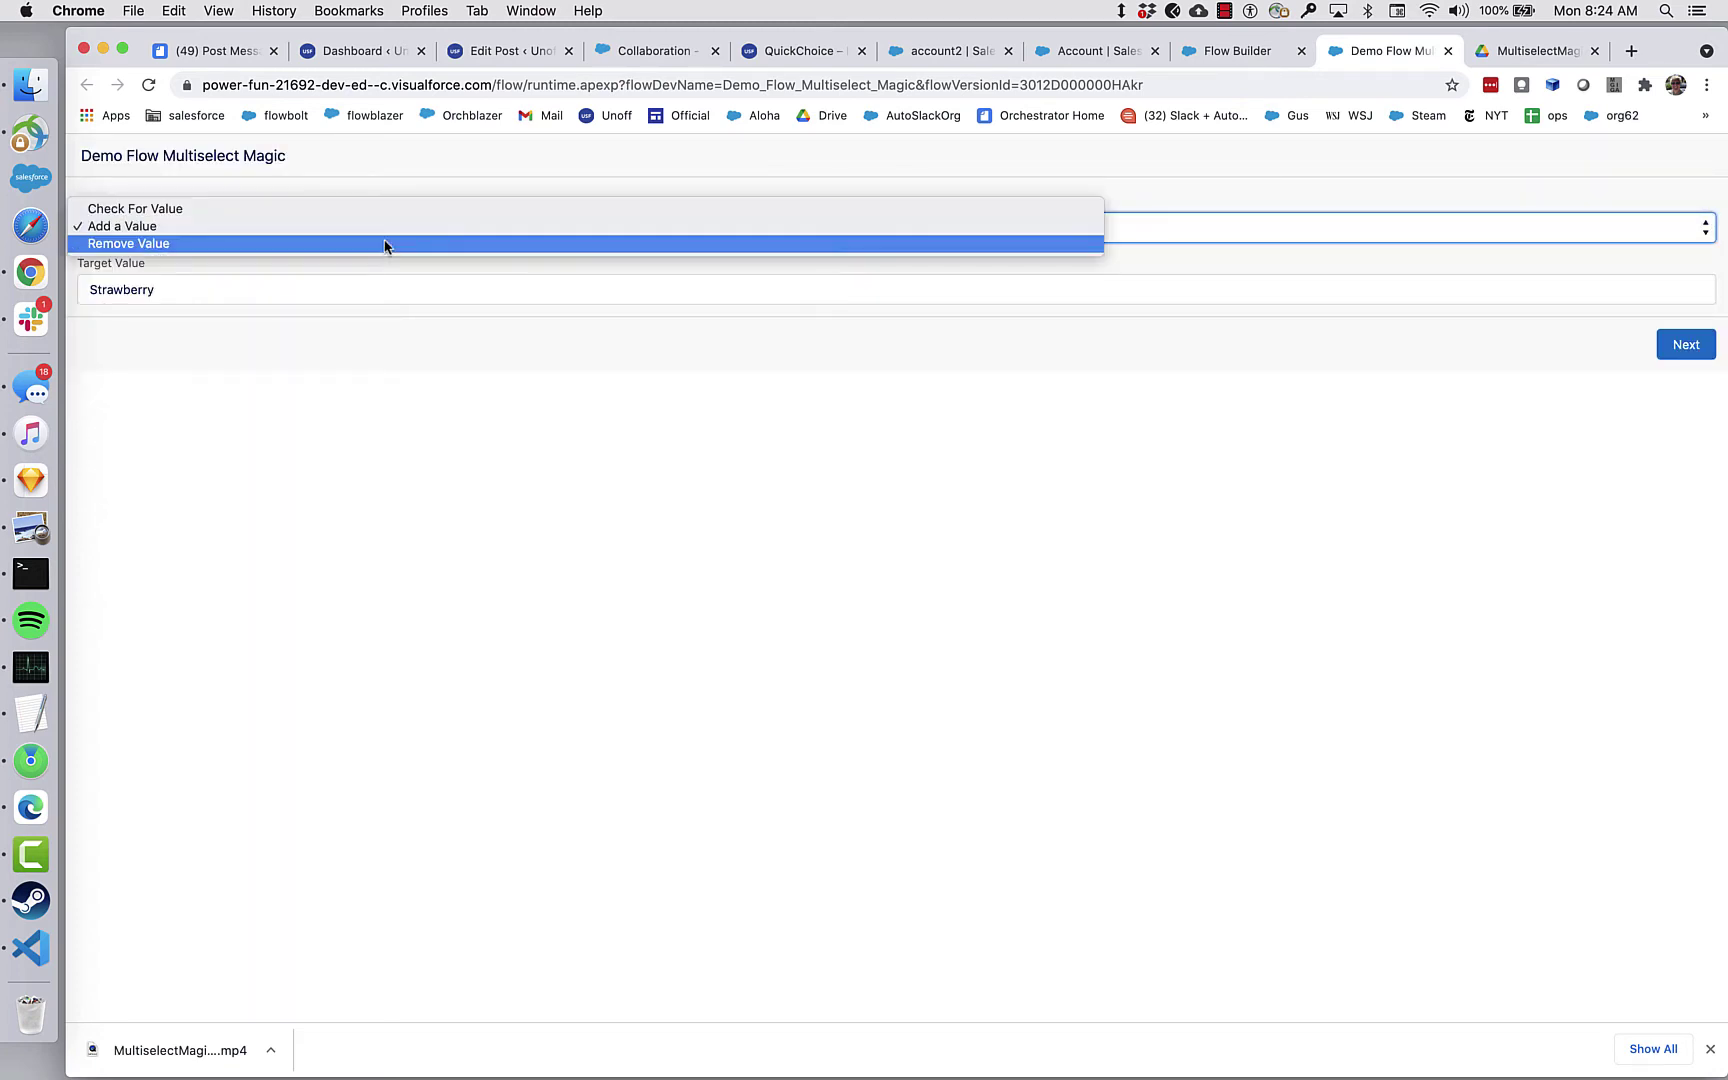
left_click(385, 245)
left_click(353, 276)
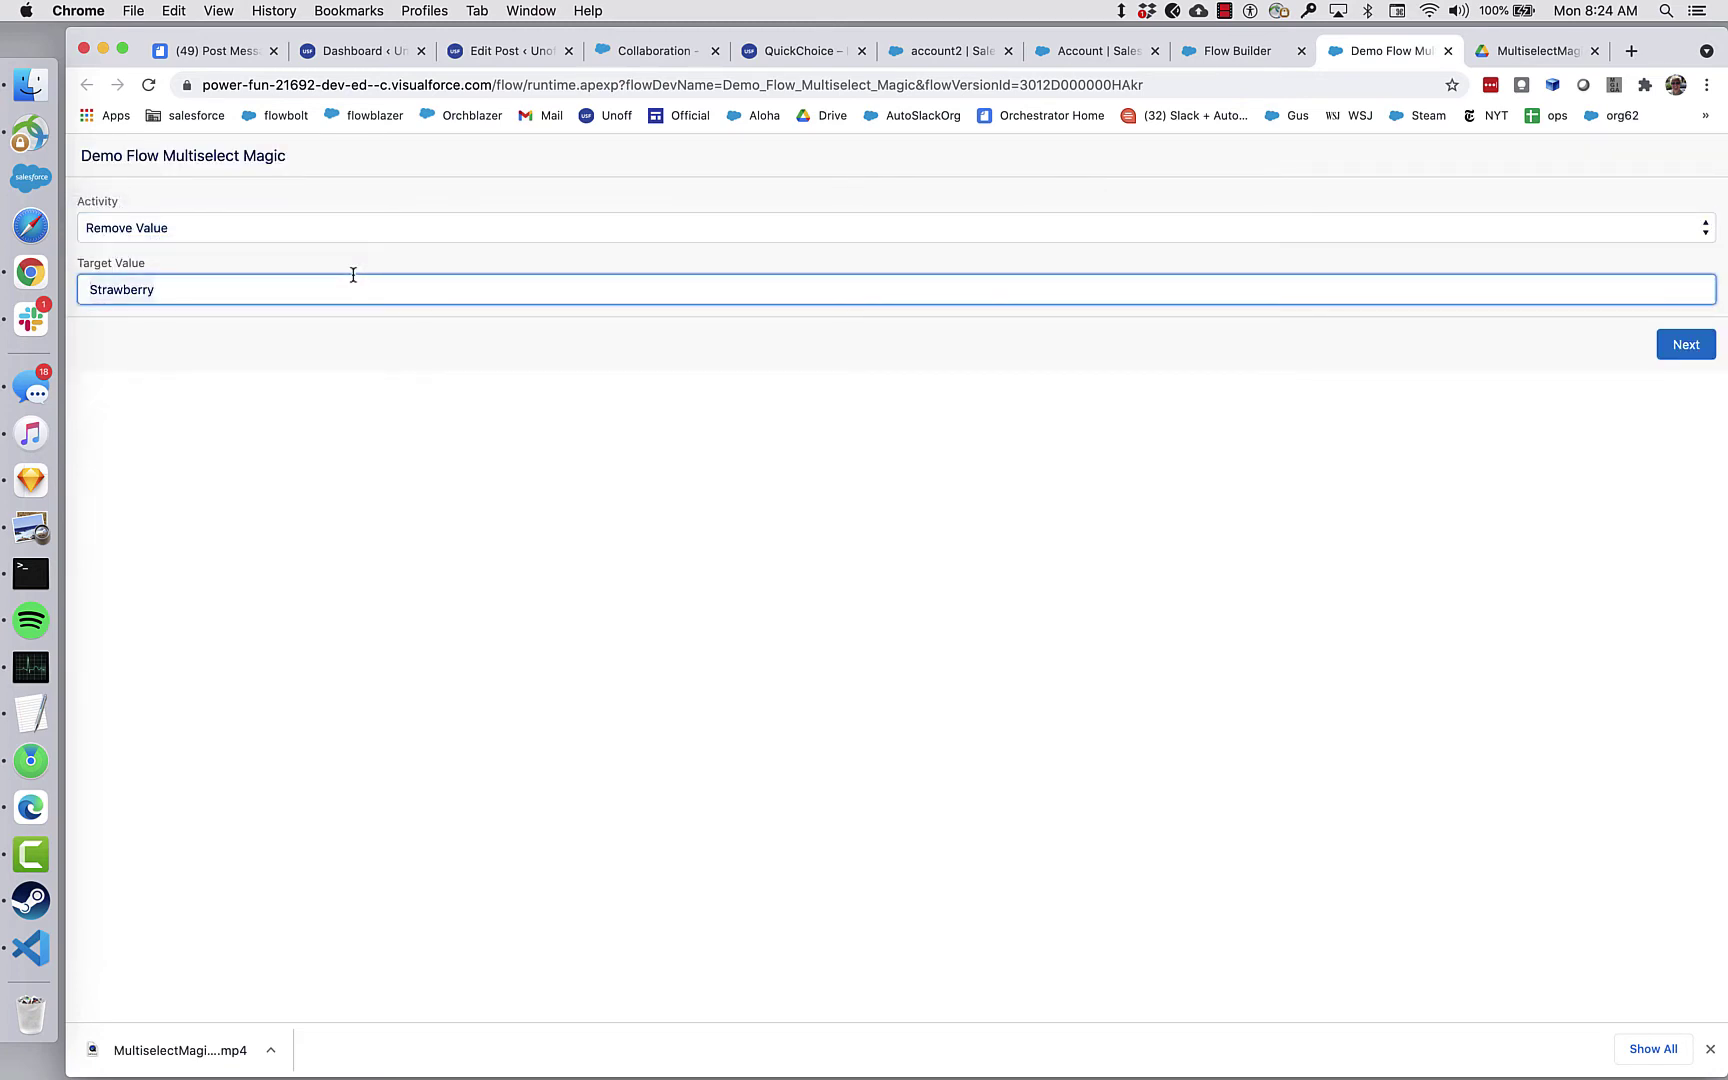
key("super+a")
type("A")
left_click(1665, 350)
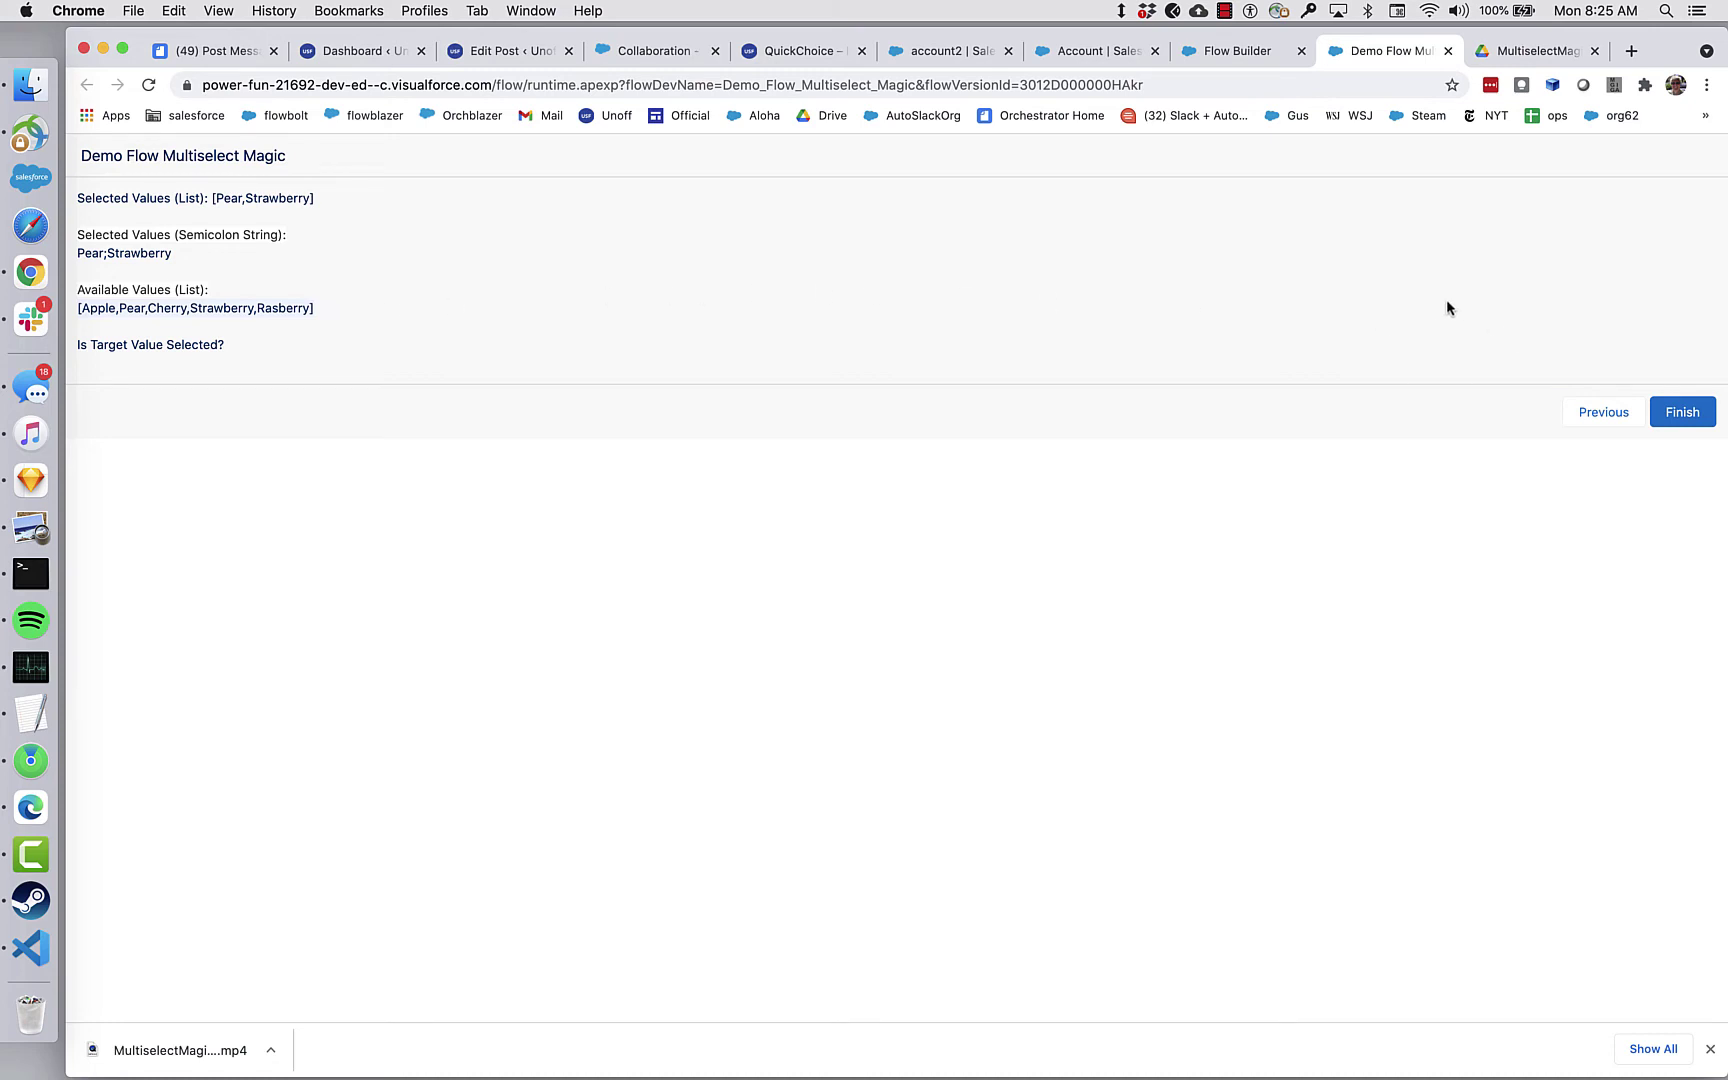
Open the Manage Multiselect Field Apex action and inspect its Account object and Fruit__c field inputs.
left_click(1240, 52)
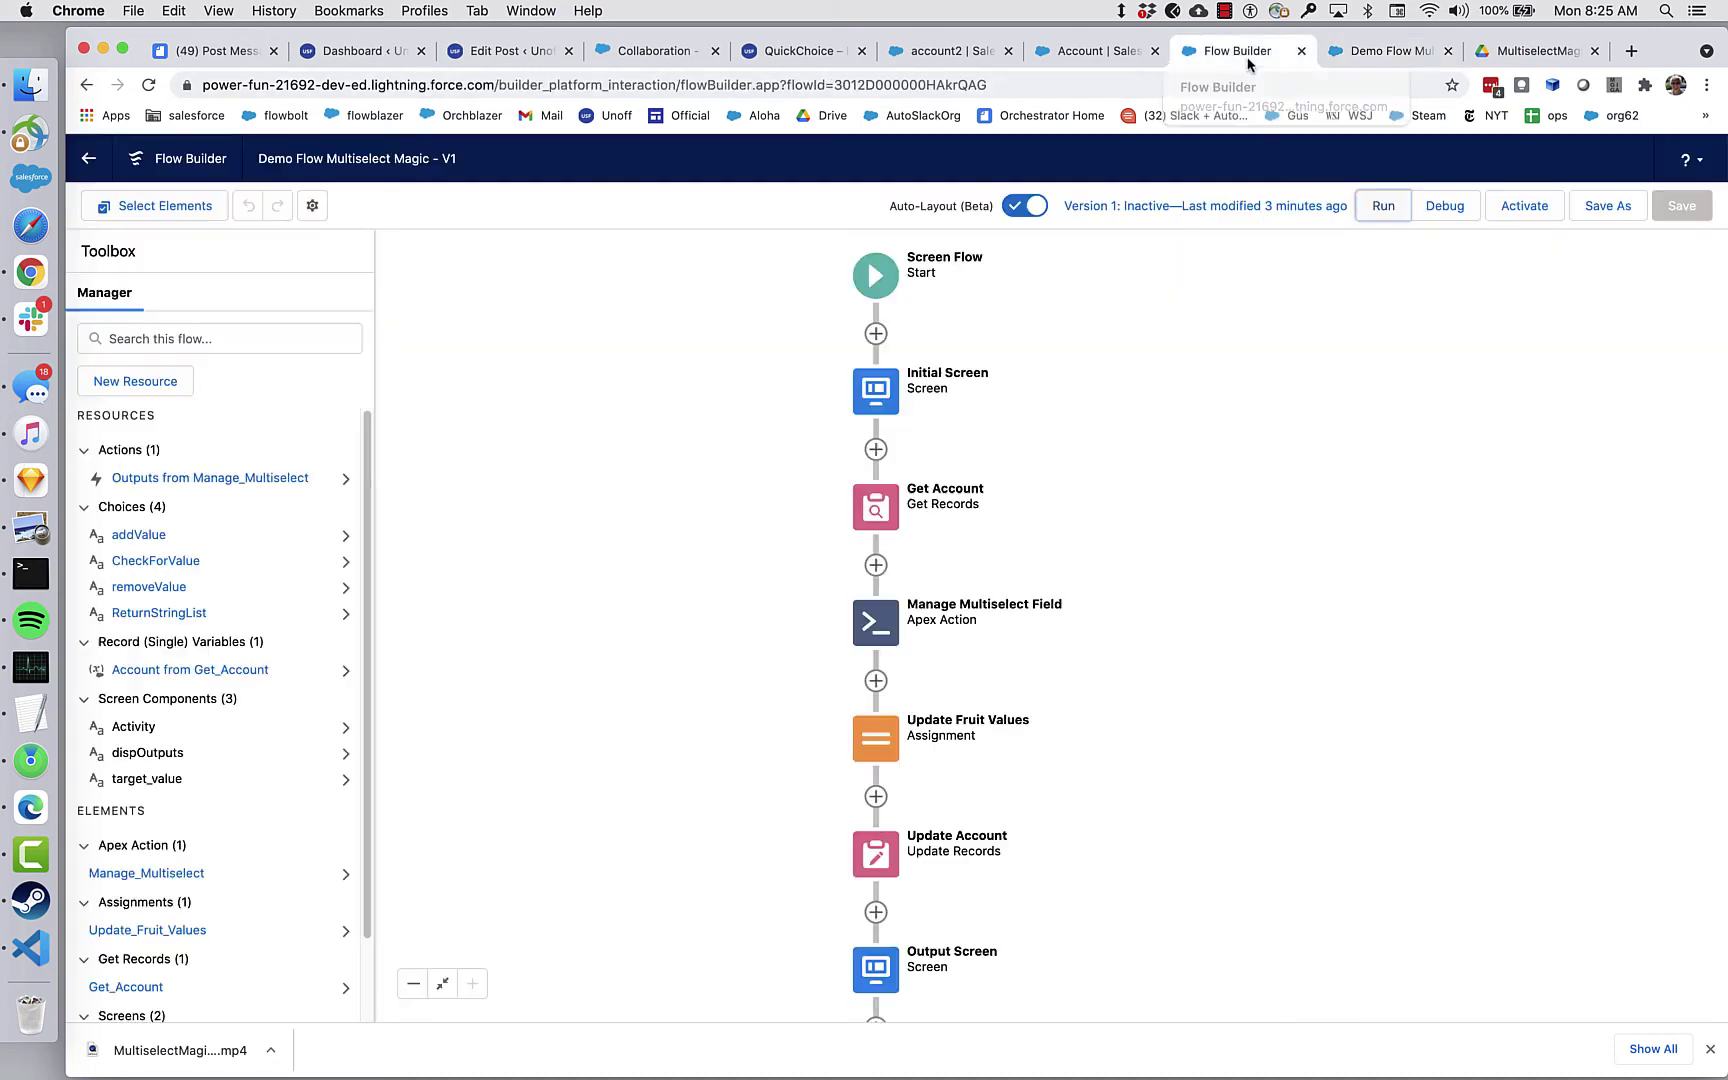
double_click(898, 628)
scroll(883, 621, "down", 3)
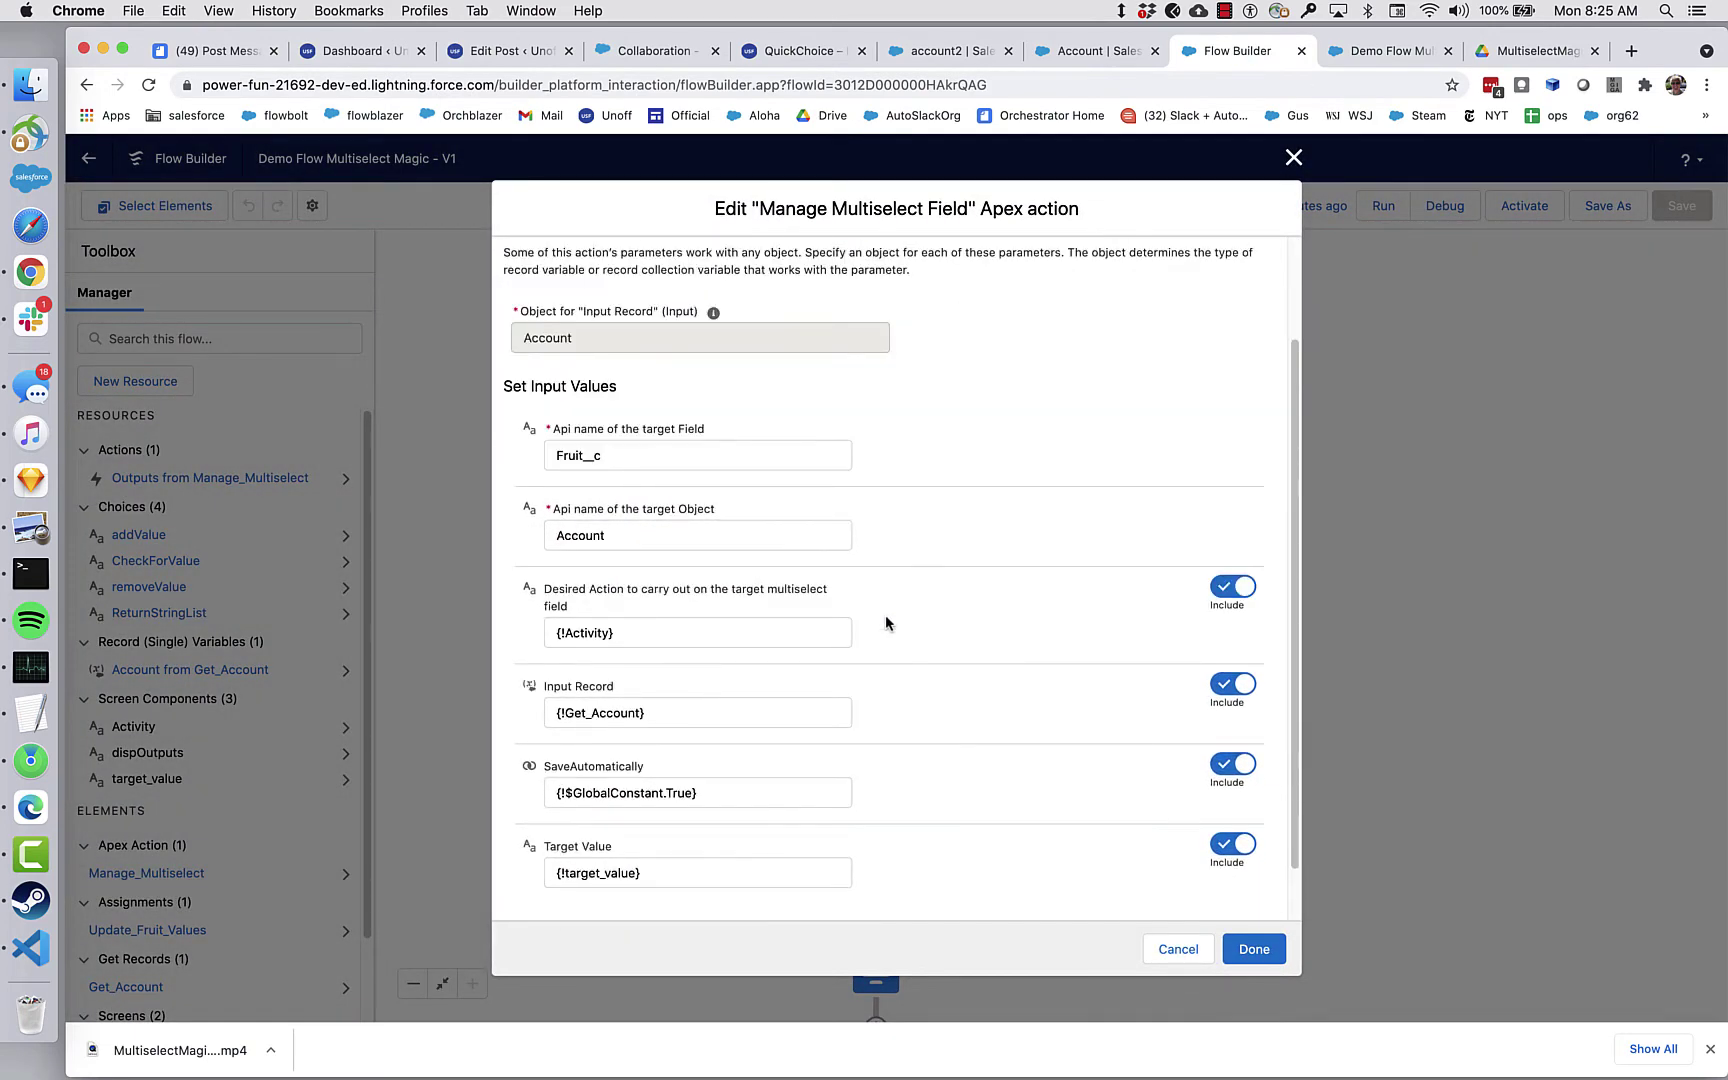
scroll(1064, 378, "down", 1)
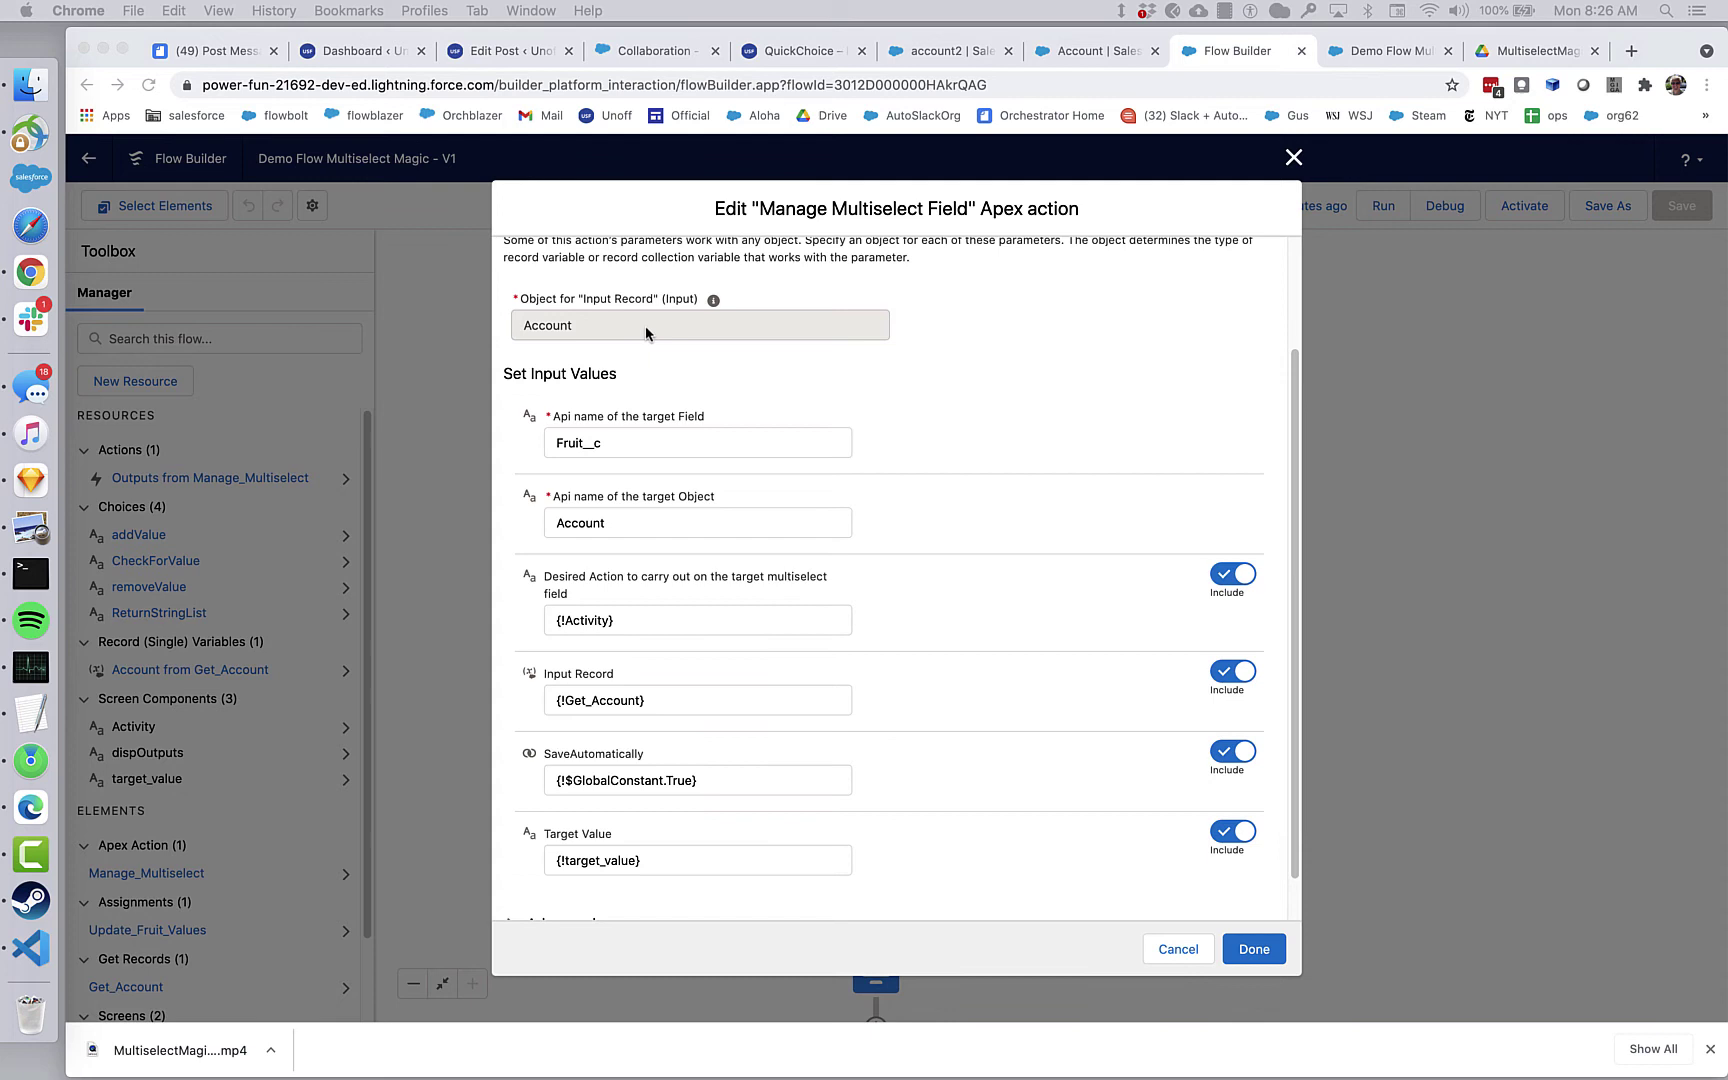
left_click(636, 515)
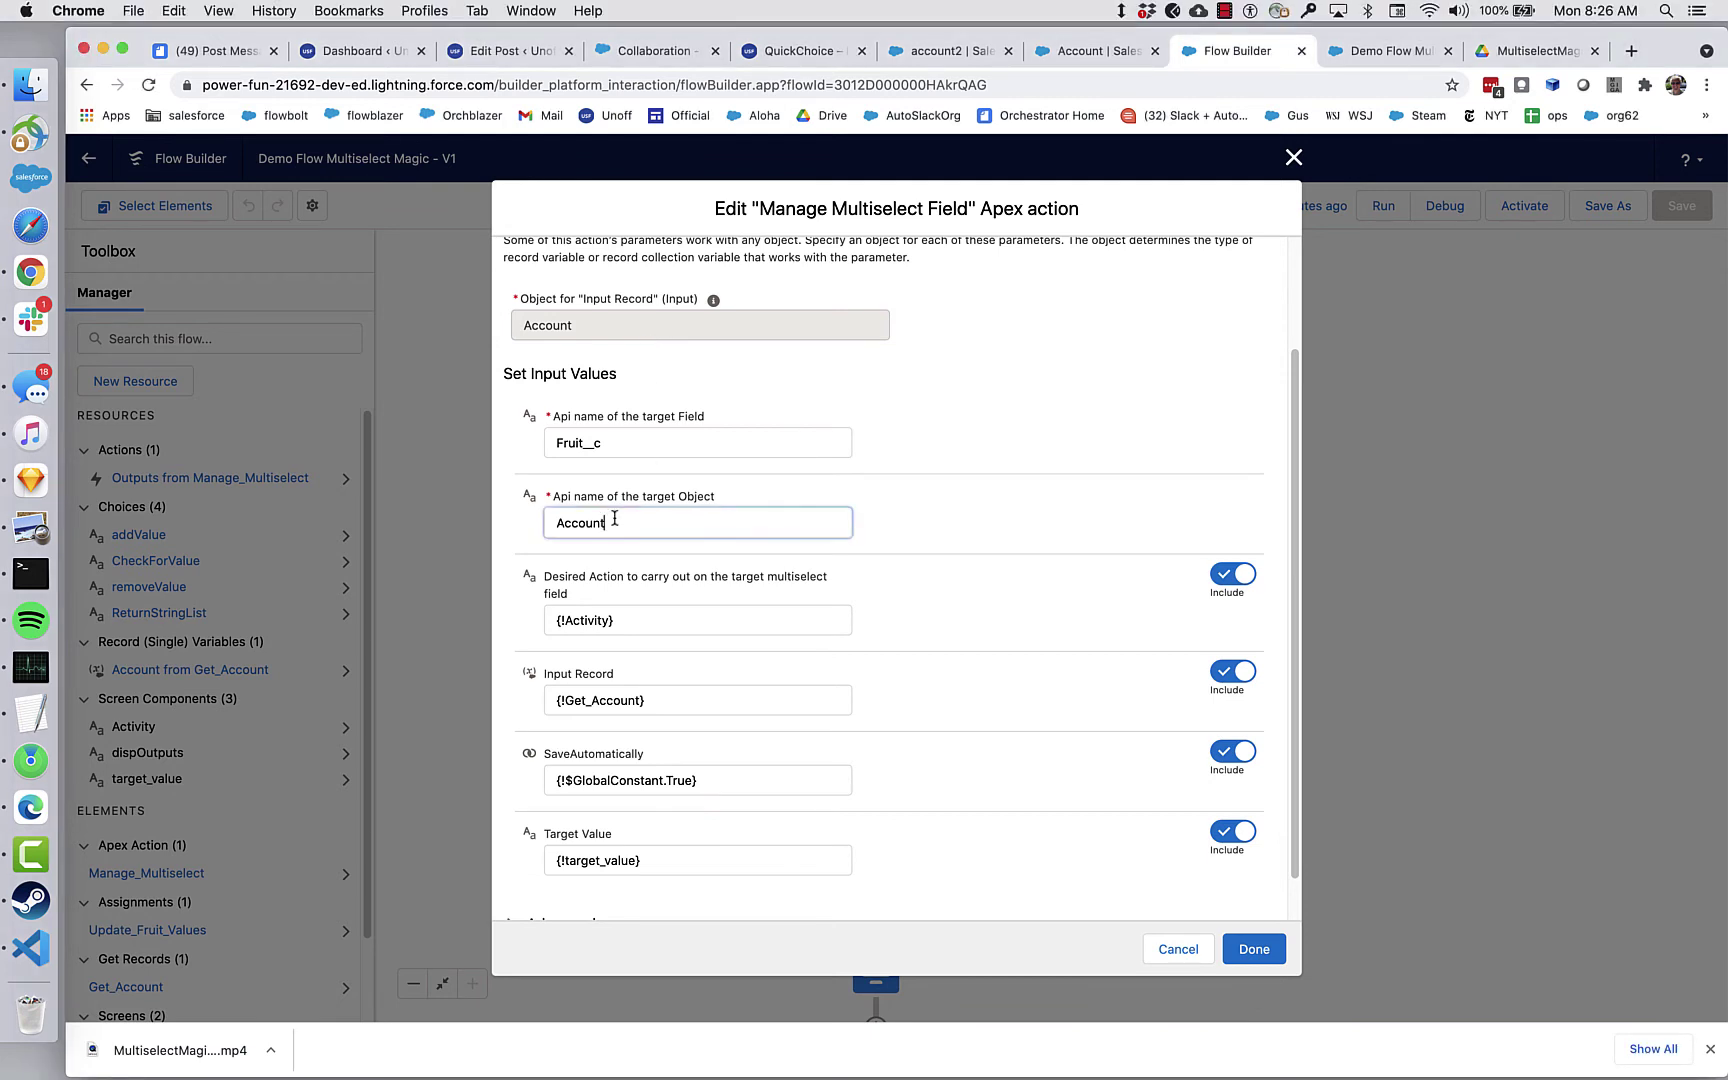
left_click(658, 439)
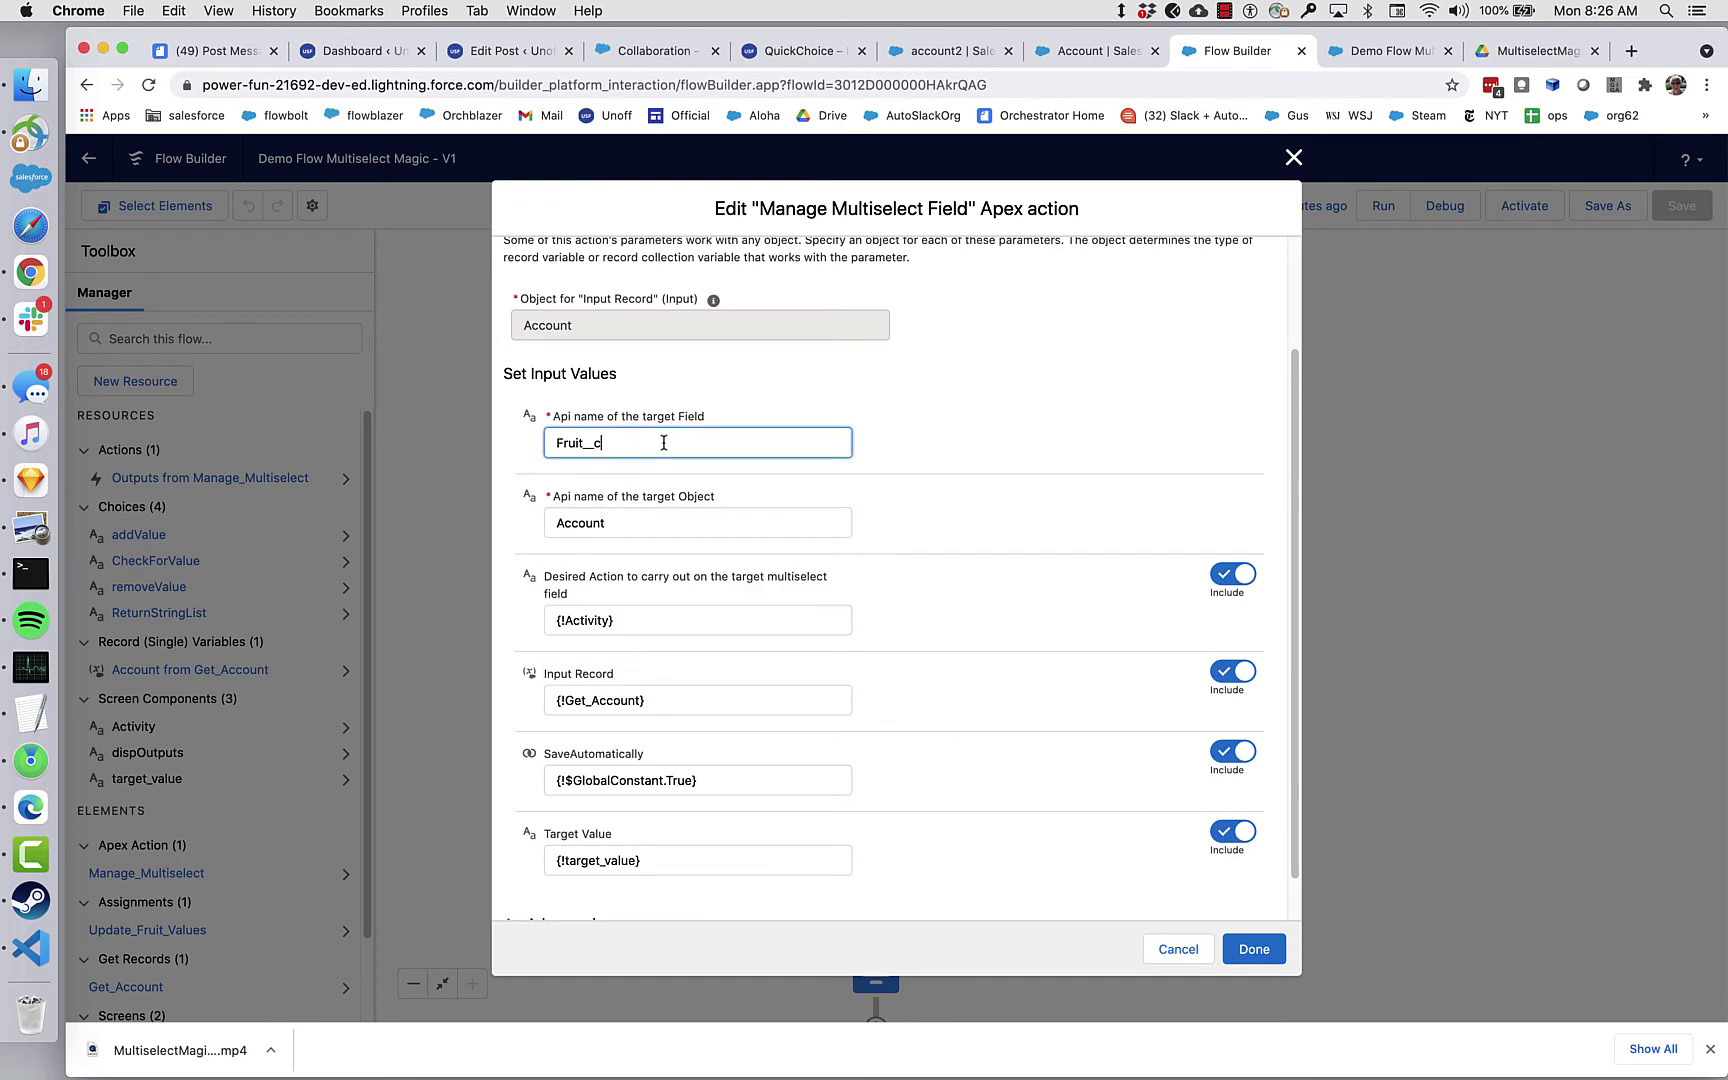
left_click(914, 424)
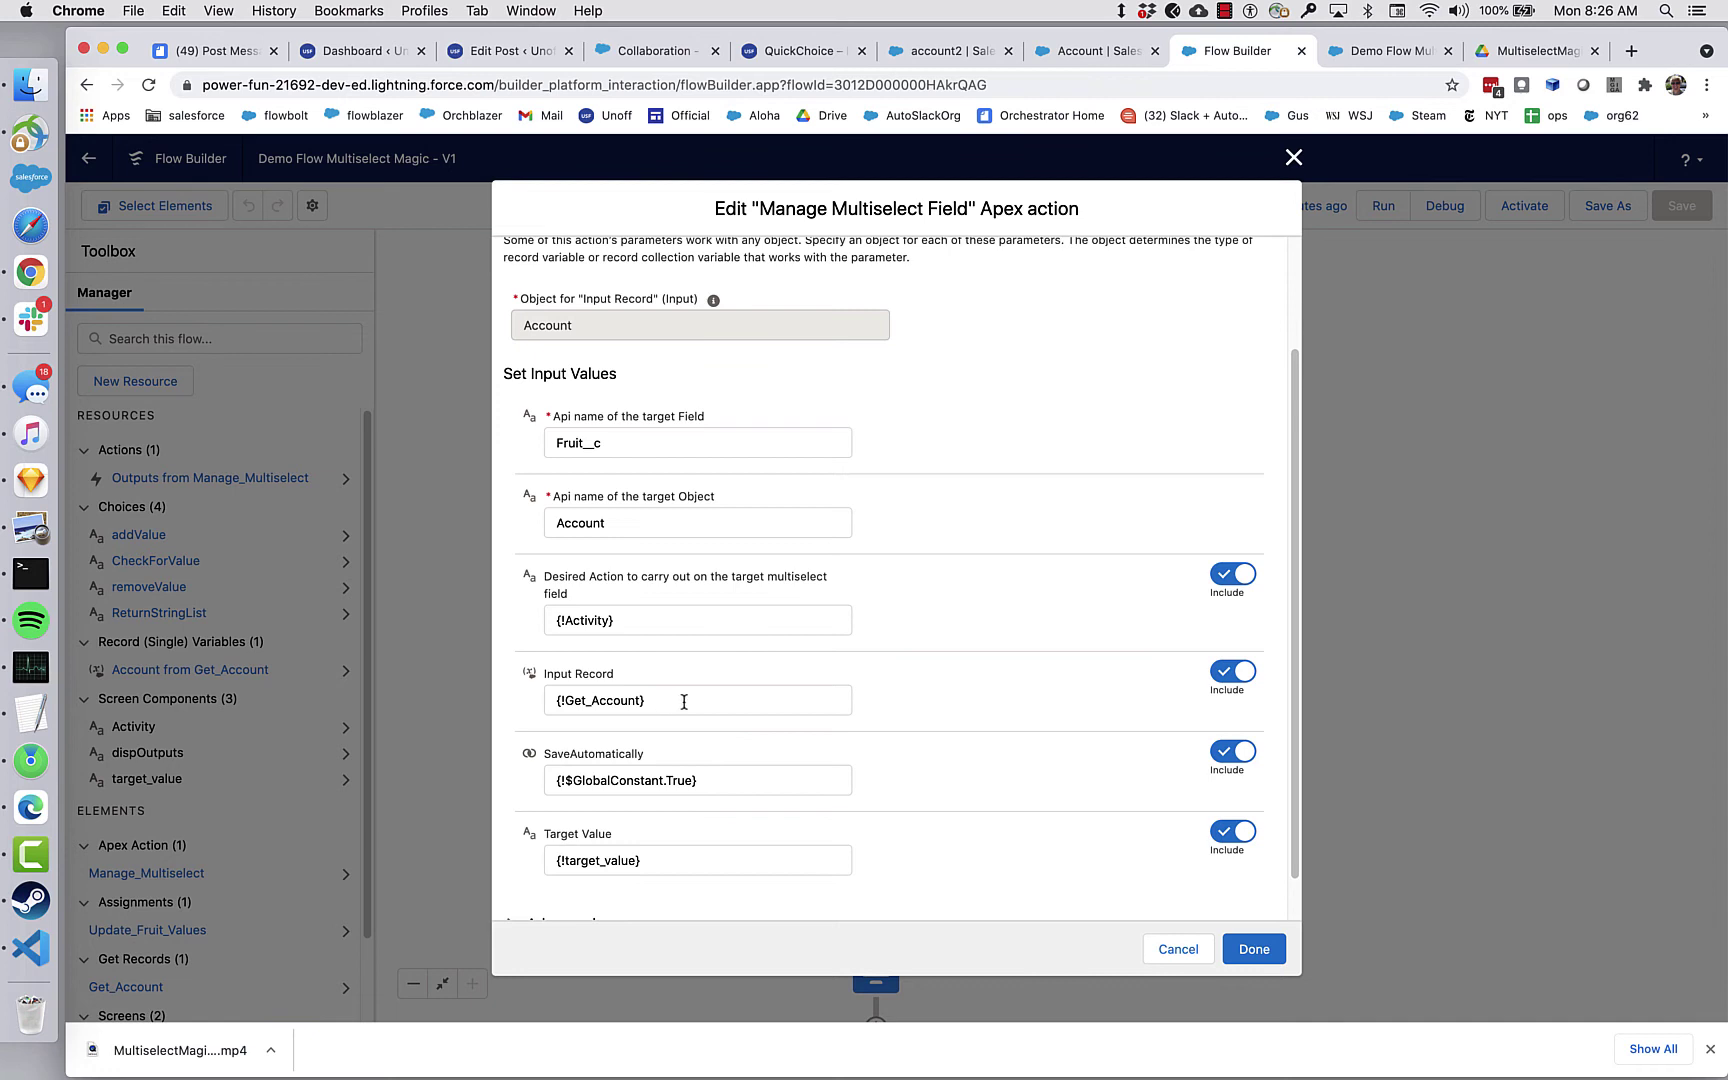
left_click(714, 856)
left_click_drag(714, 856, 548, 856)
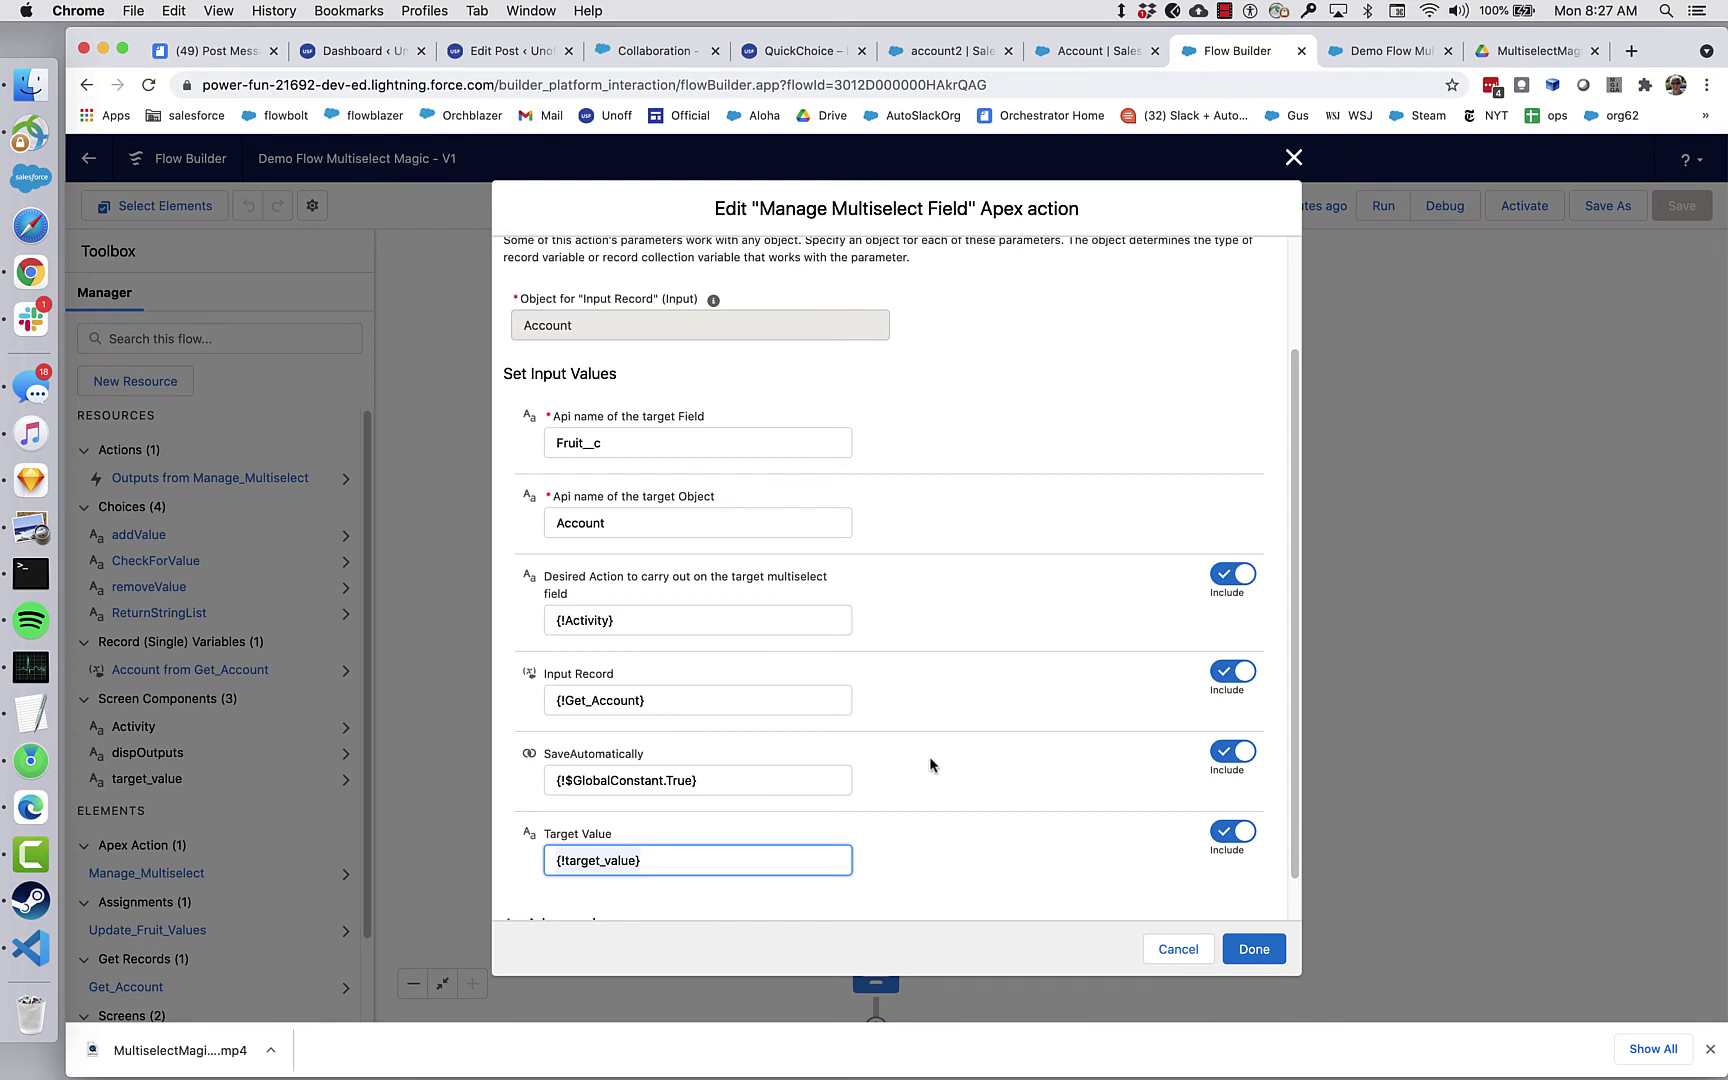
scroll(891, 797, "down", 1)
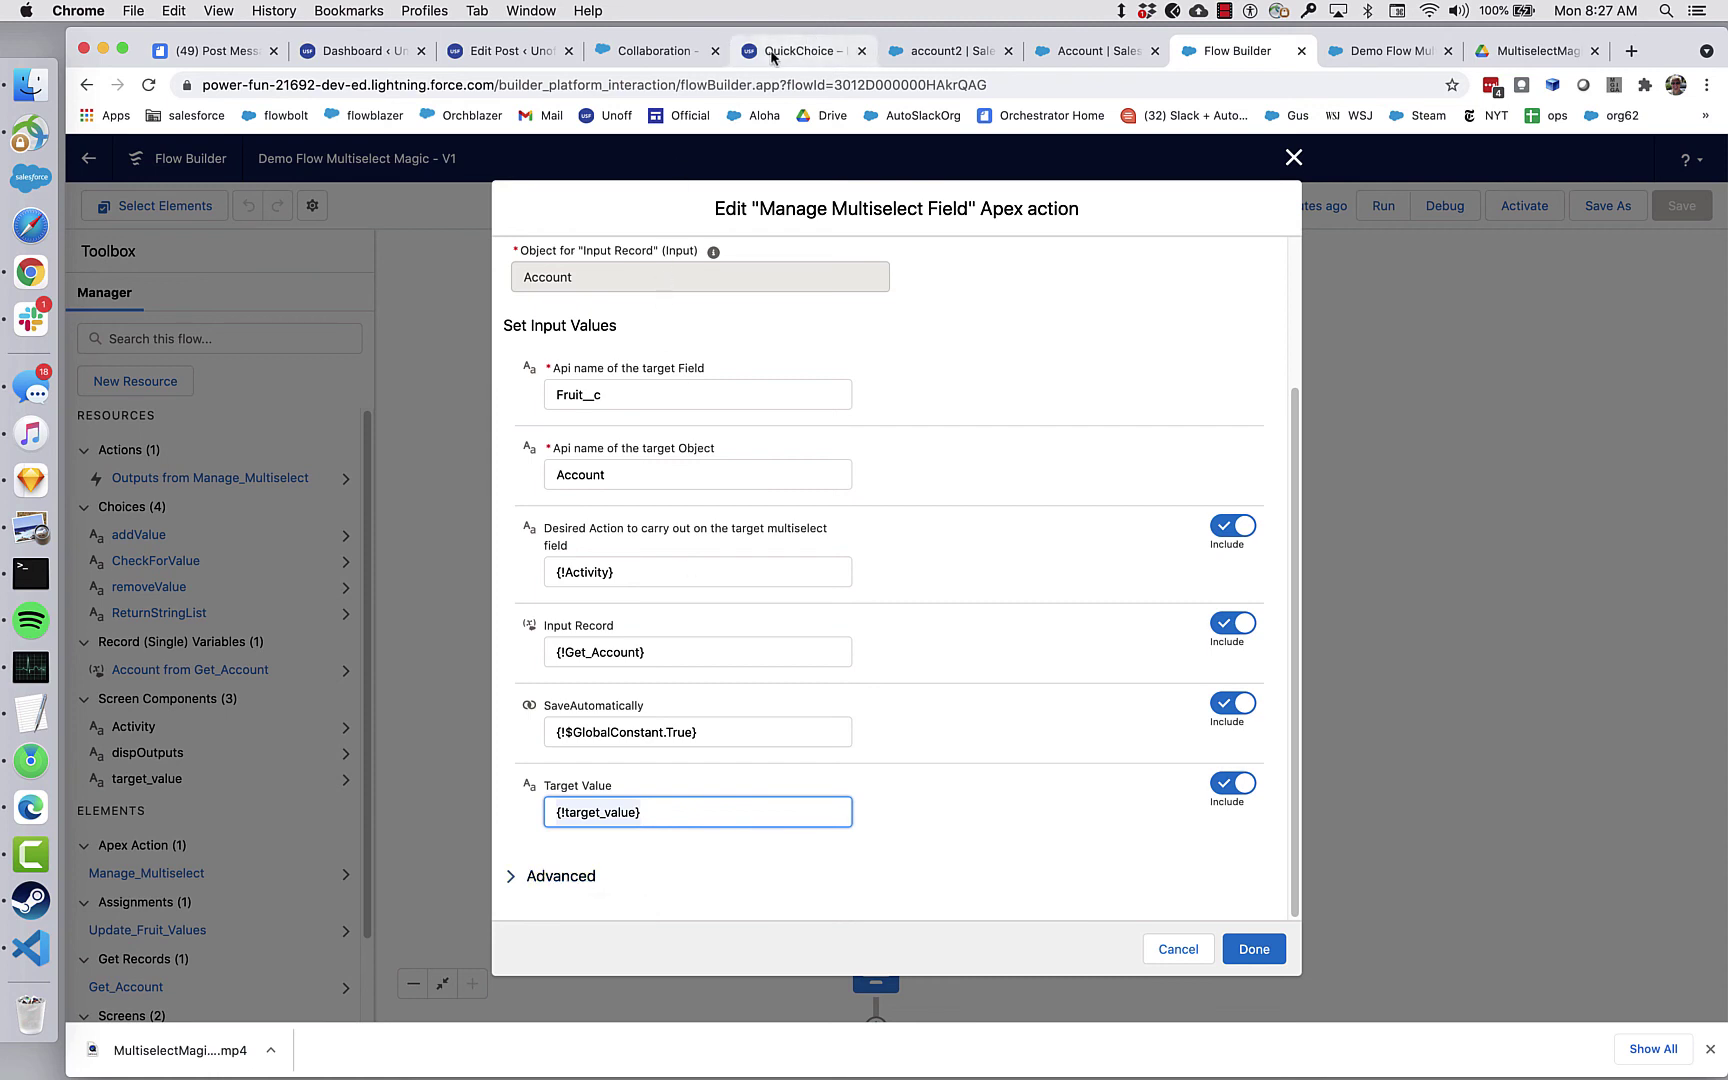
Highlight availableValuesList, selectedValuesList, selectedValuesSemicolonString and targetPresent in the post's Outputs table.
left_click(512, 60)
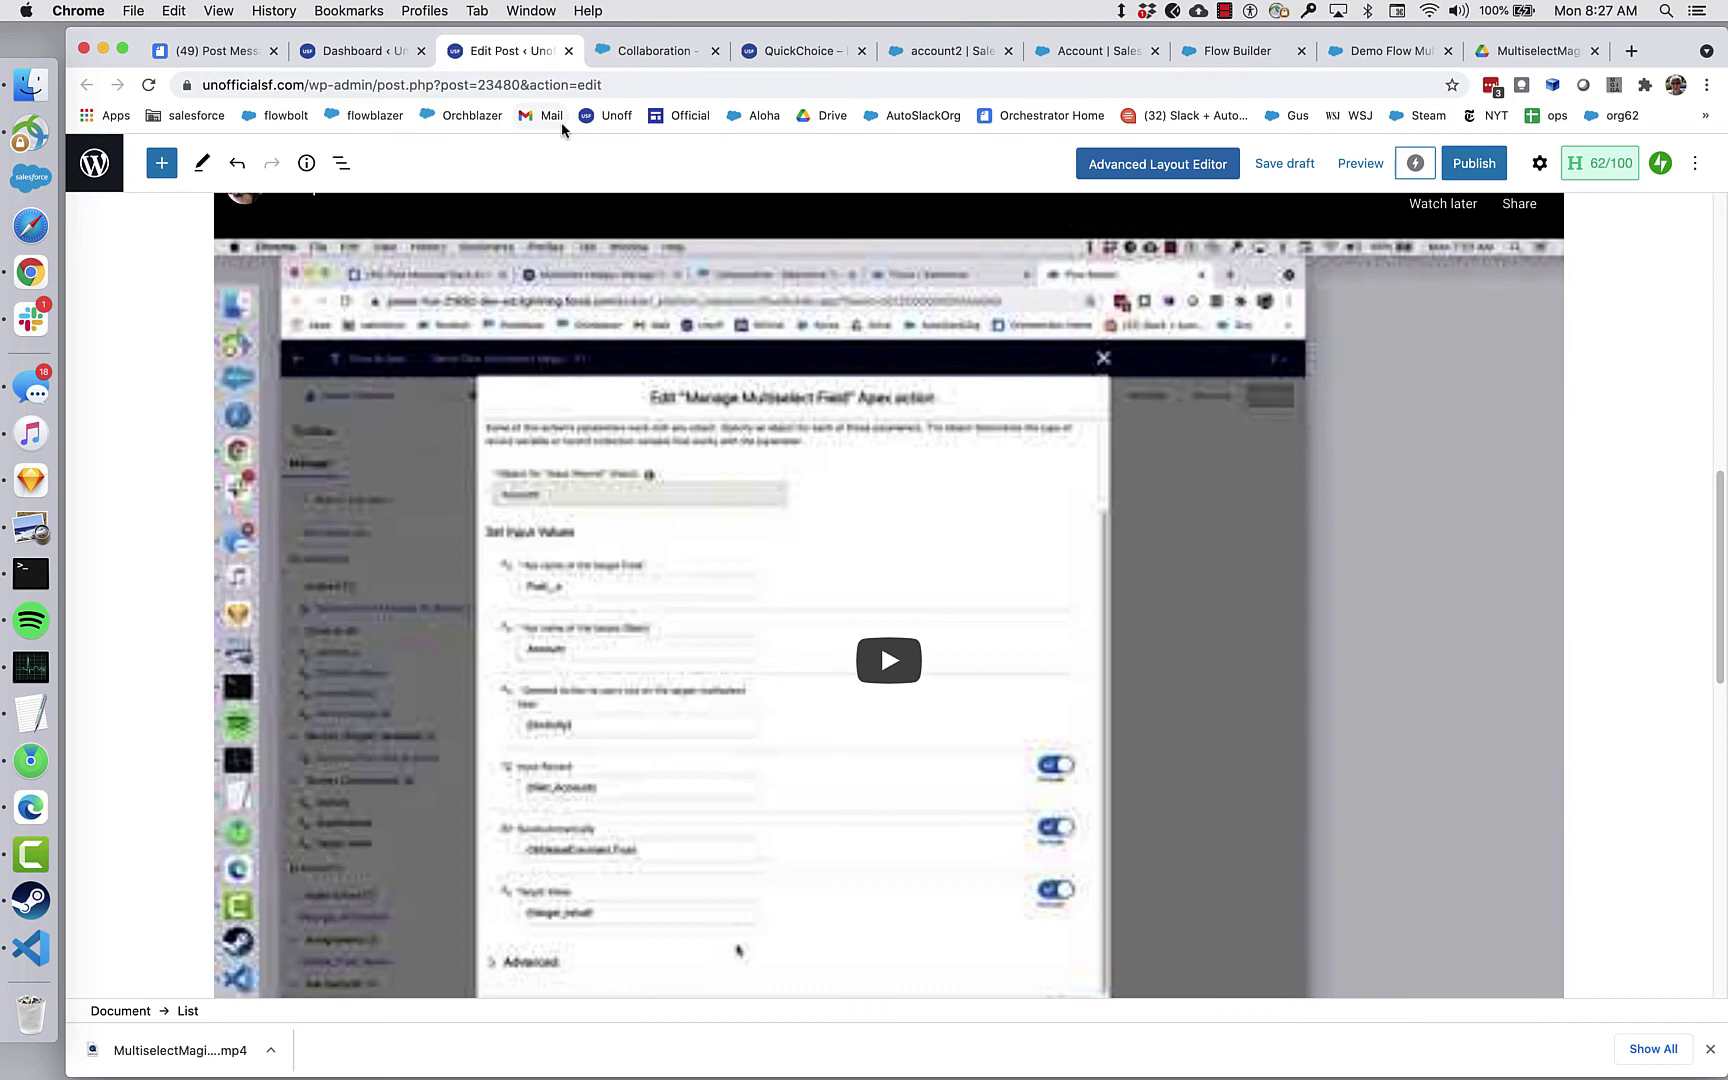
scroll(818, 650, "down", 15)
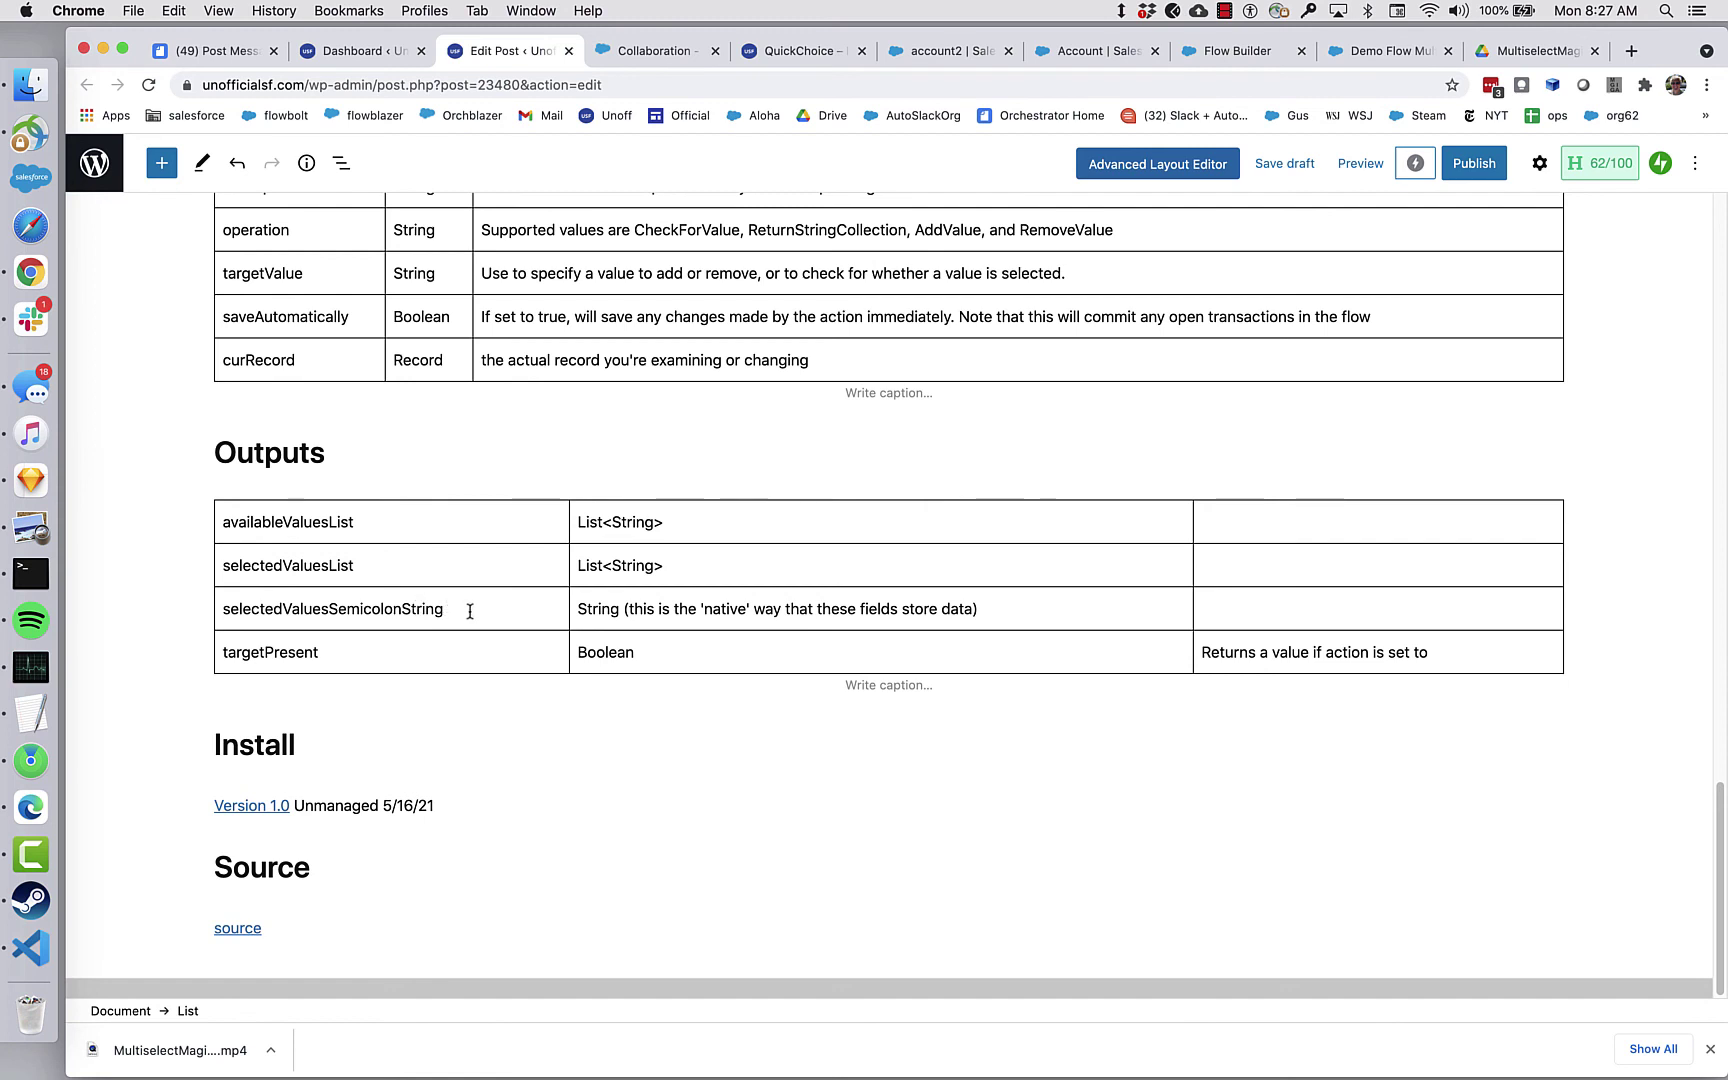
left_click_drag(400, 525, 212, 528)
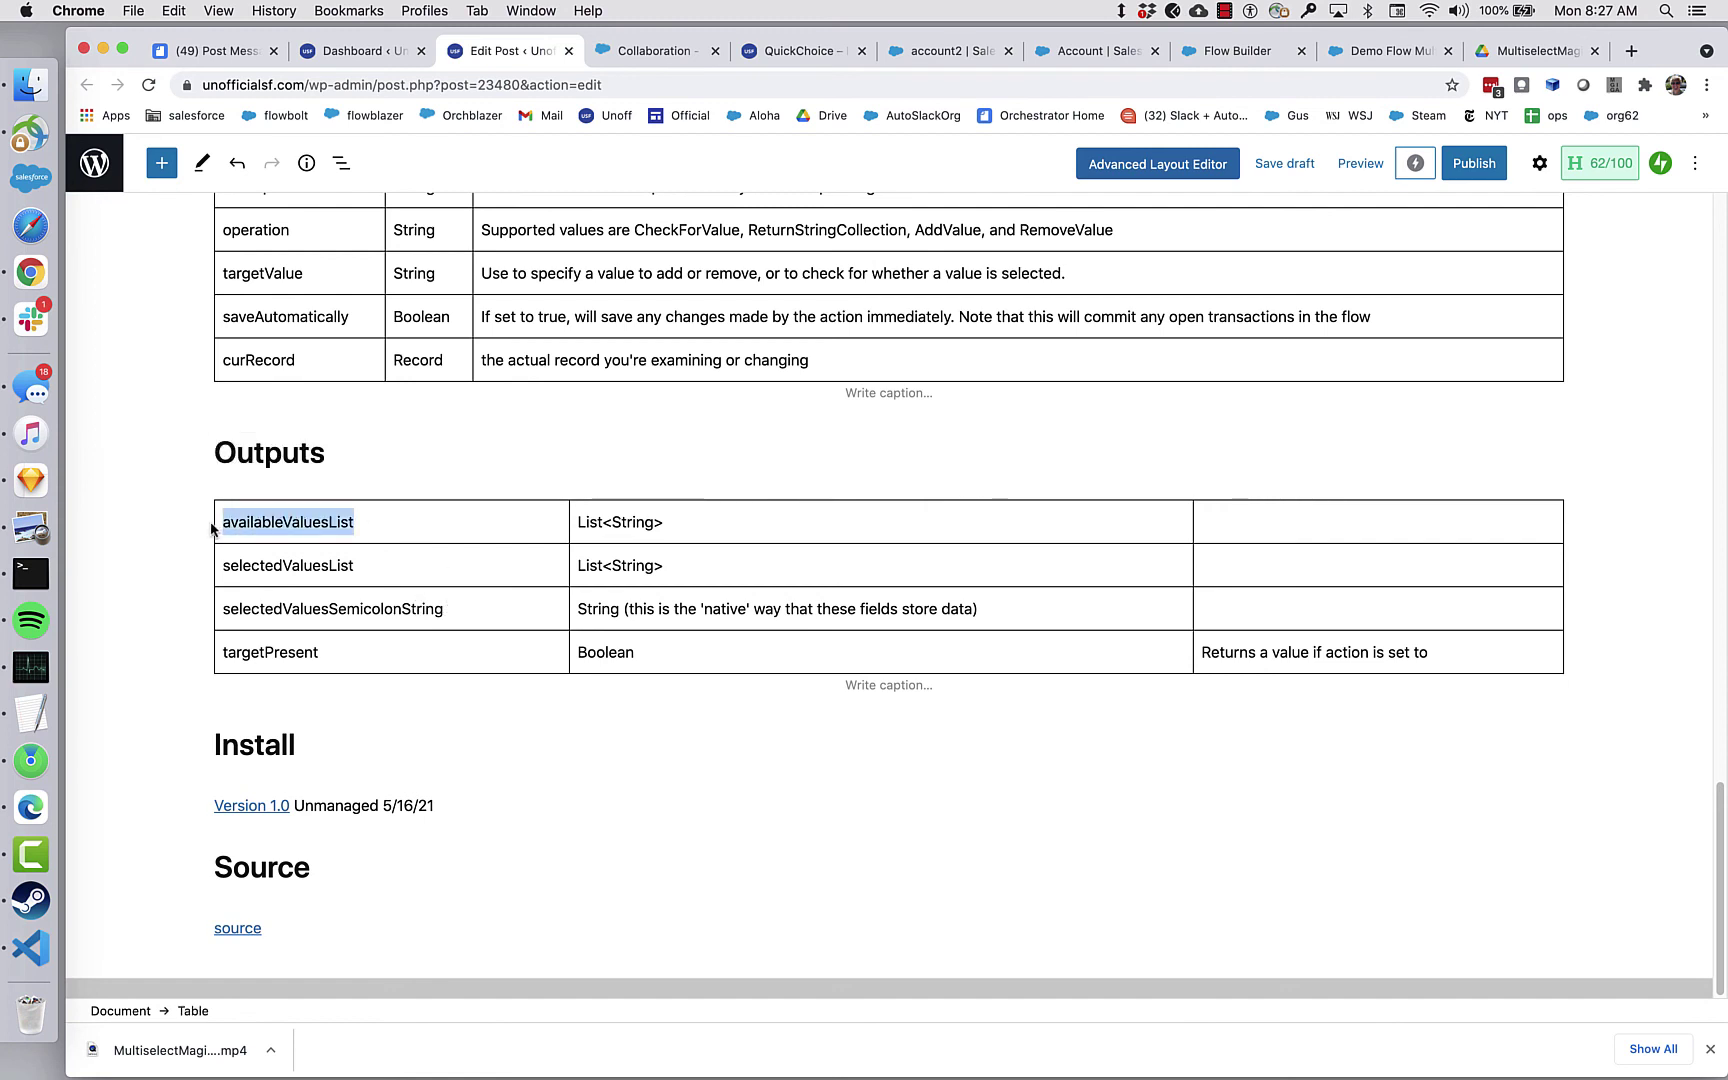
left_click_drag(390, 571, 220, 570)
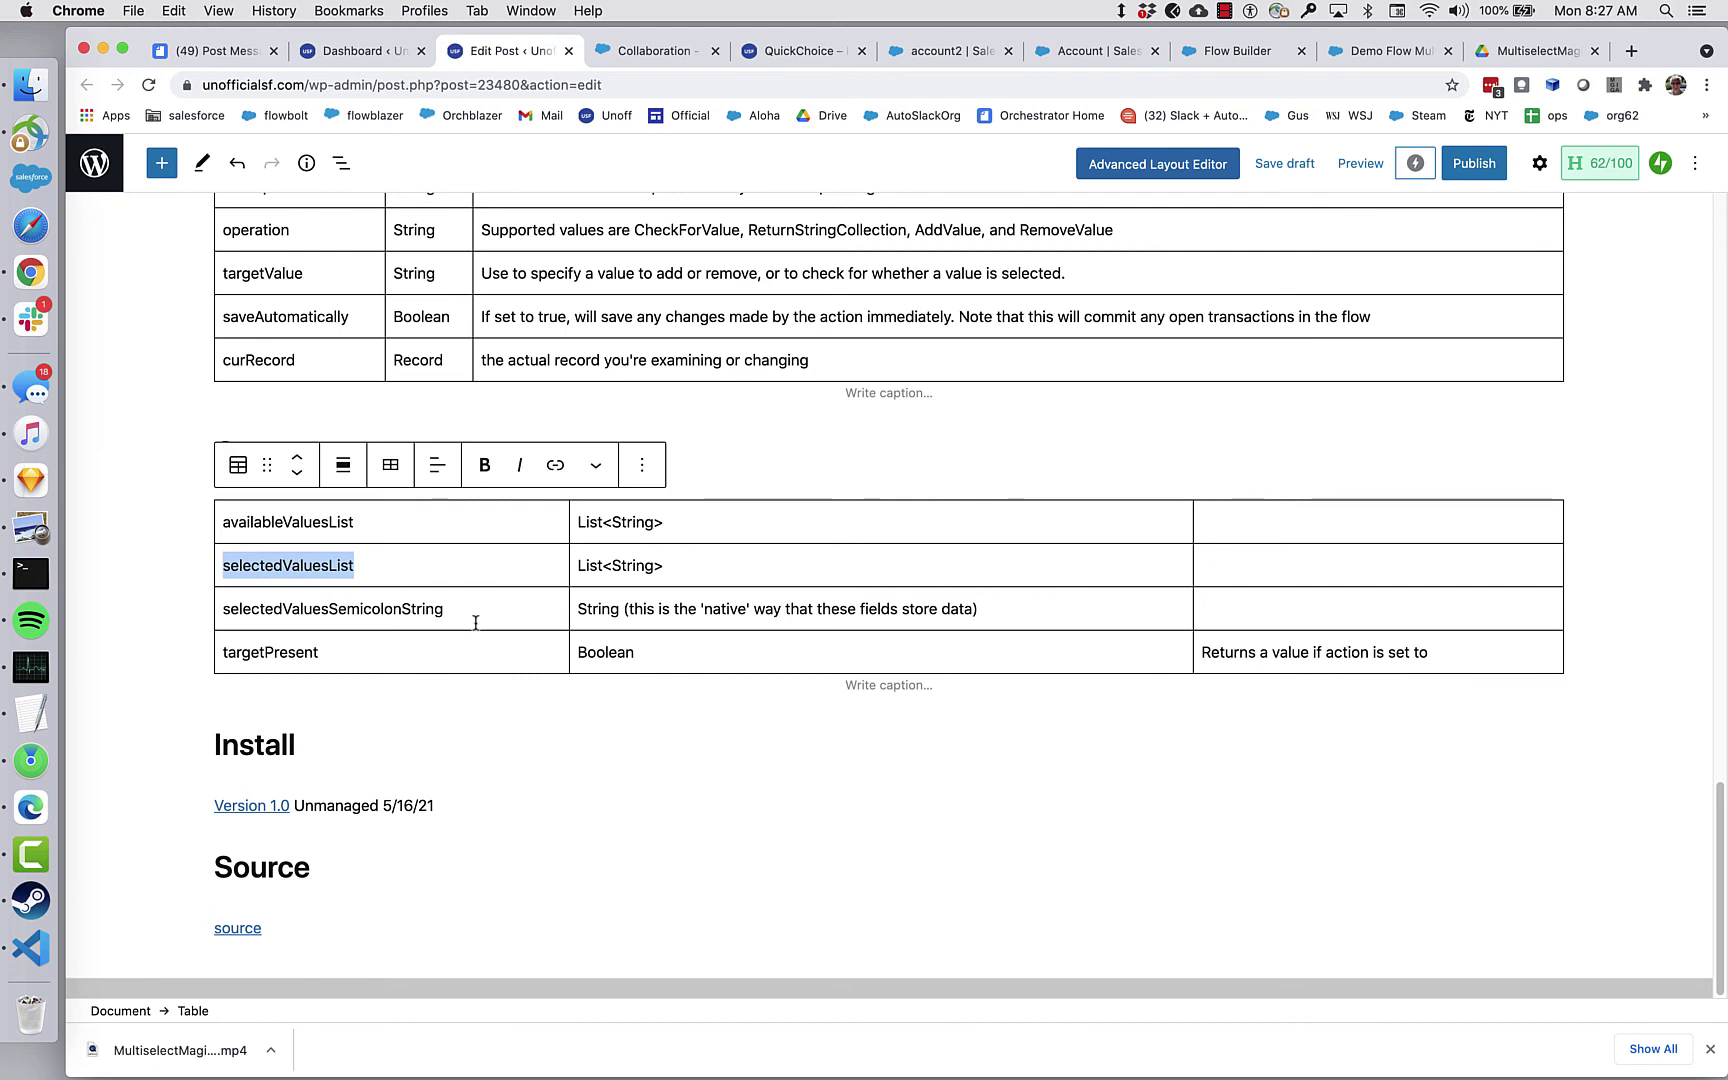
left_click_drag(476, 622, 219, 615)
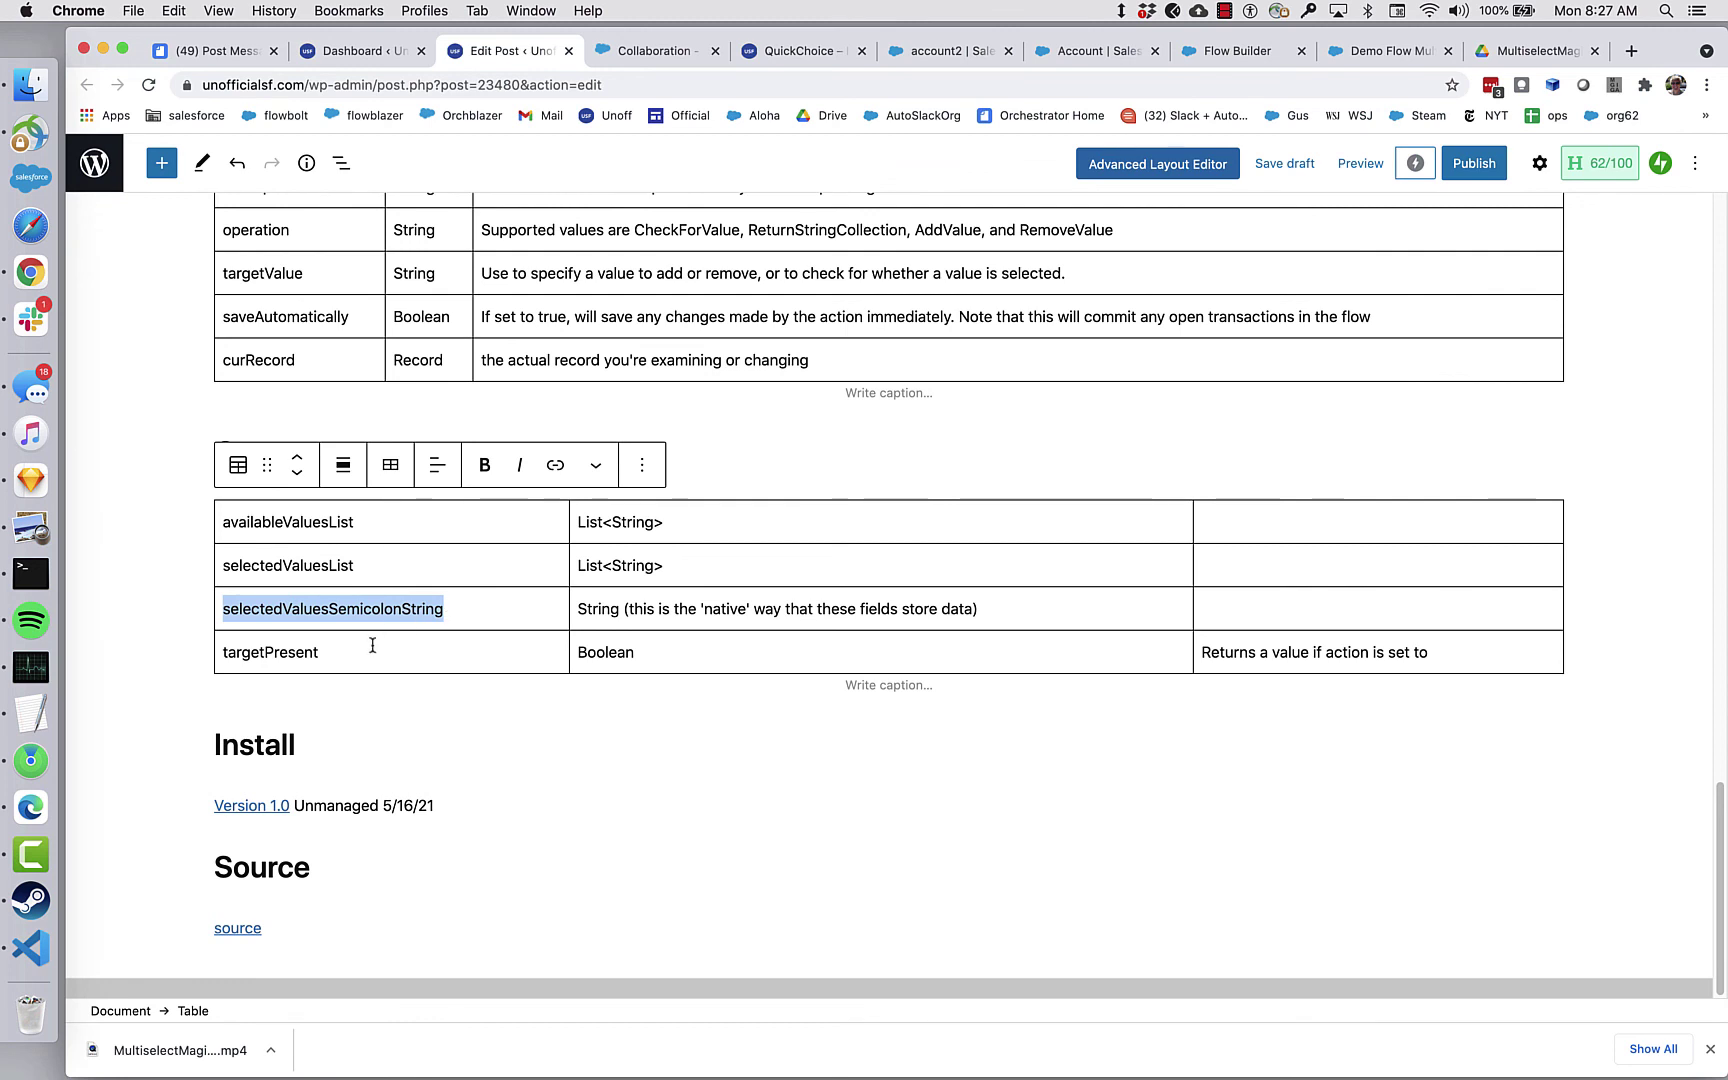
left_click_drag(370, 644, 222, 652)
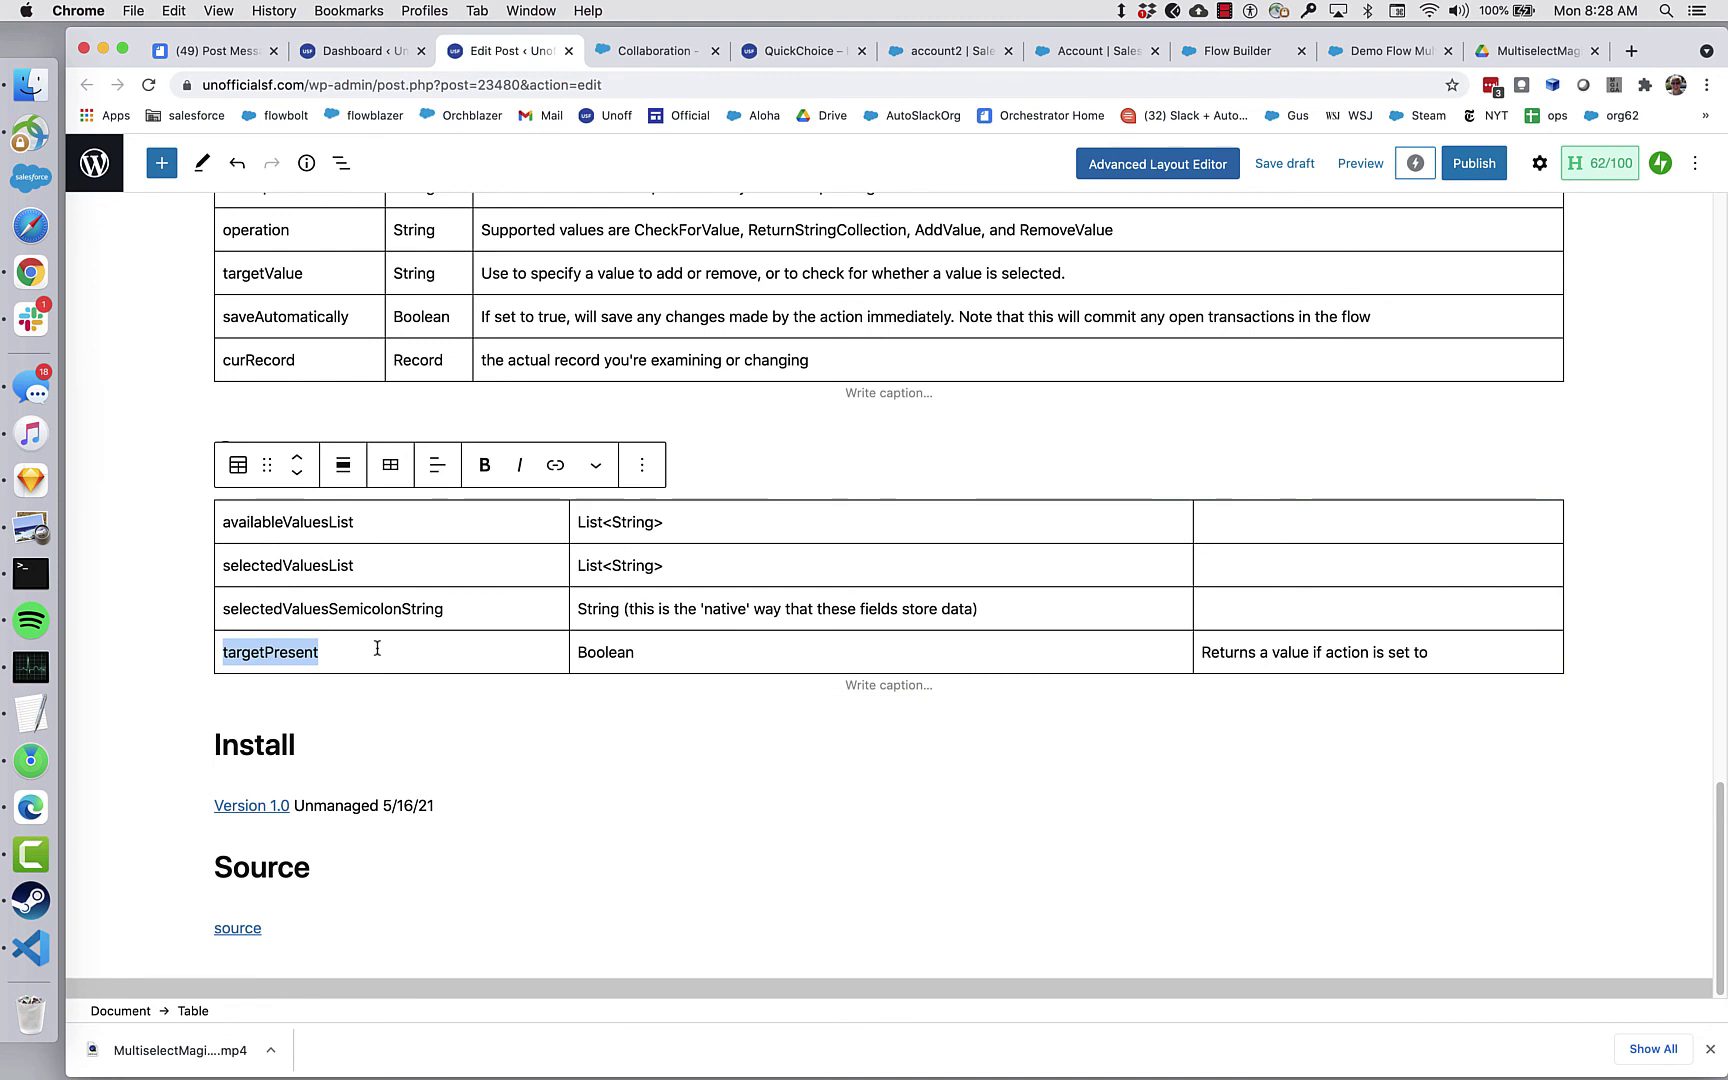
Return to the flow results tab listing Pear;Strawberry as selected.
left_click(1340, 50)
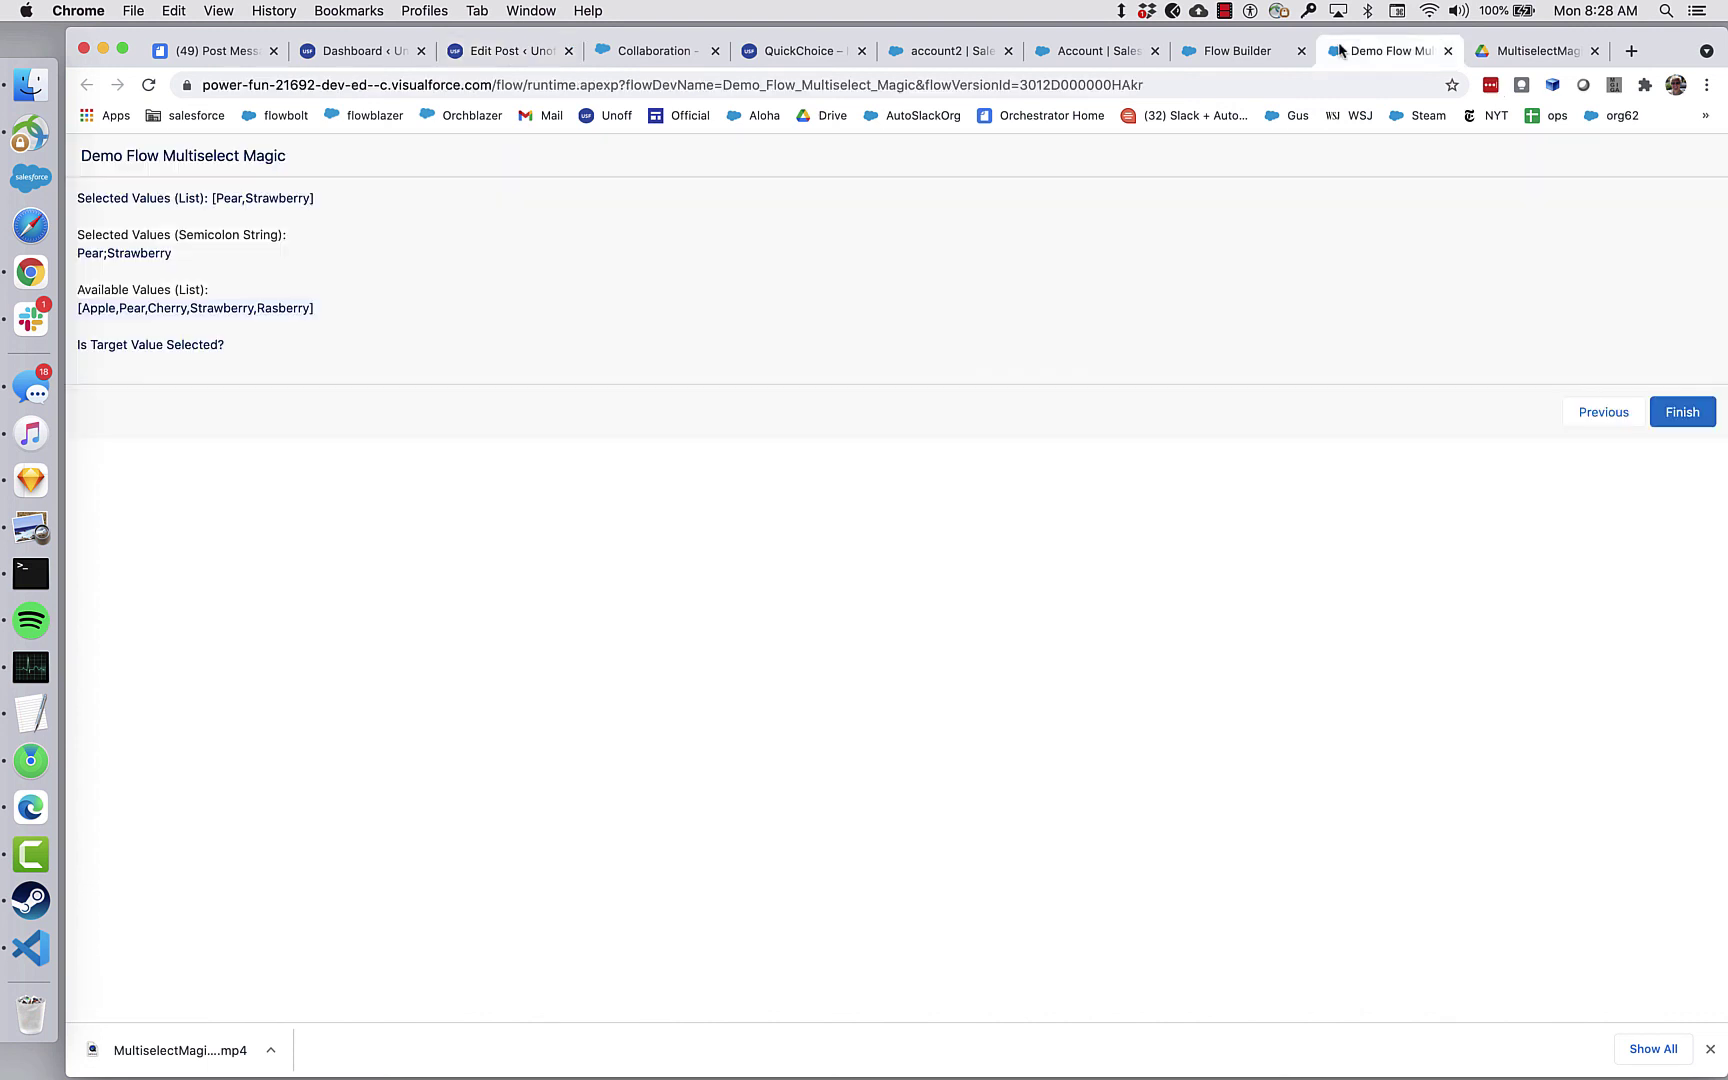